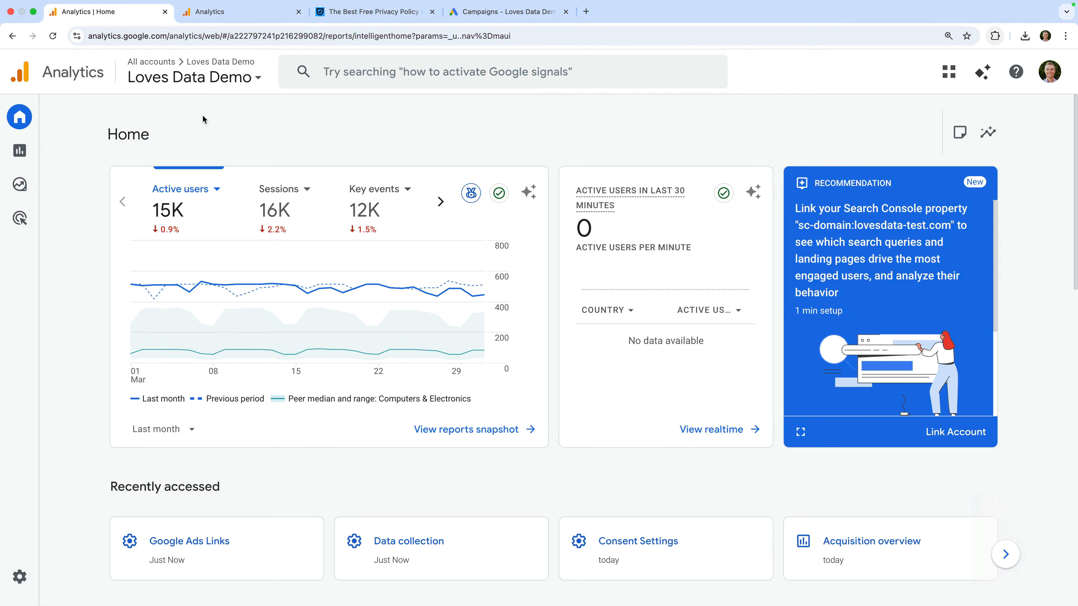
Step: Open Admin > Data display > Audiences to list the All Users and Purchasers audiences
{"action": "mouse_move", "coordinate": [22, 402]}
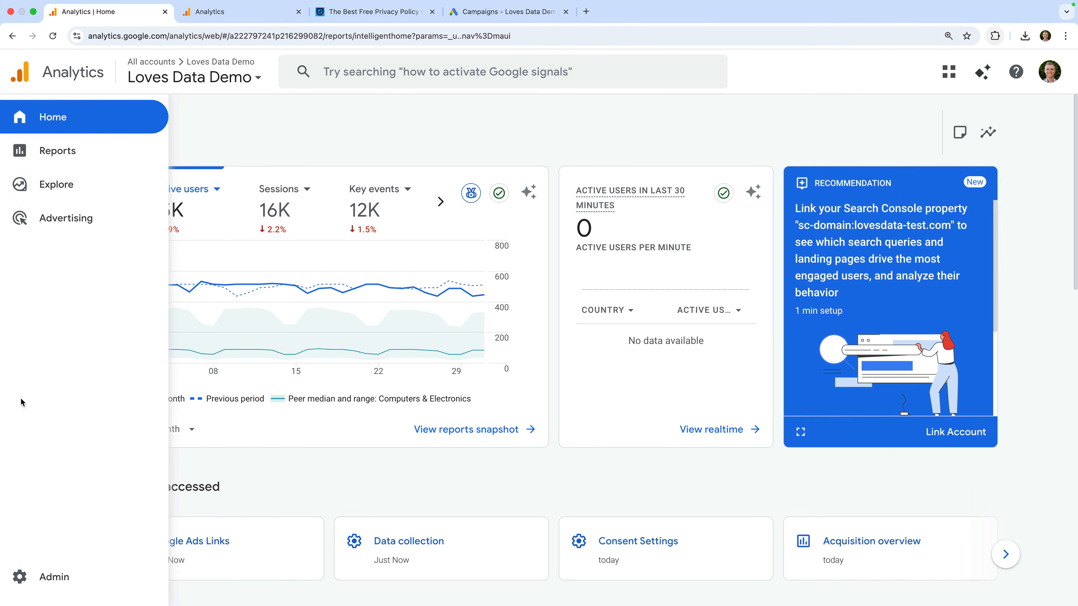
{"action": "left_click", "coordinate": [64, 578]}
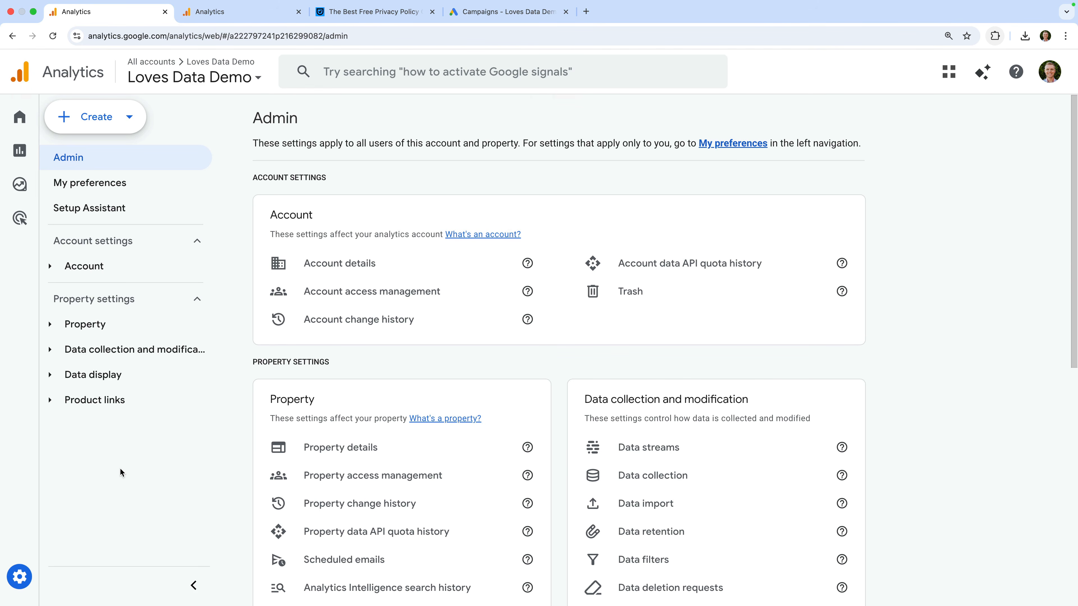
{"action": "left_click", "coordinate": [99, 380]}
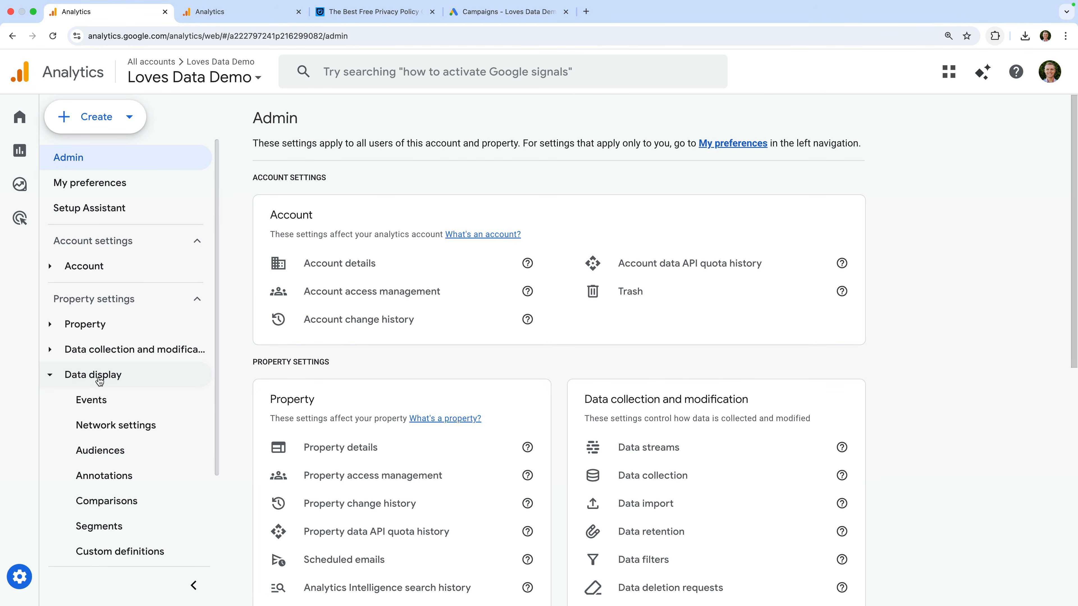
{"action": "left_click", "coordinate": [123, 451]}
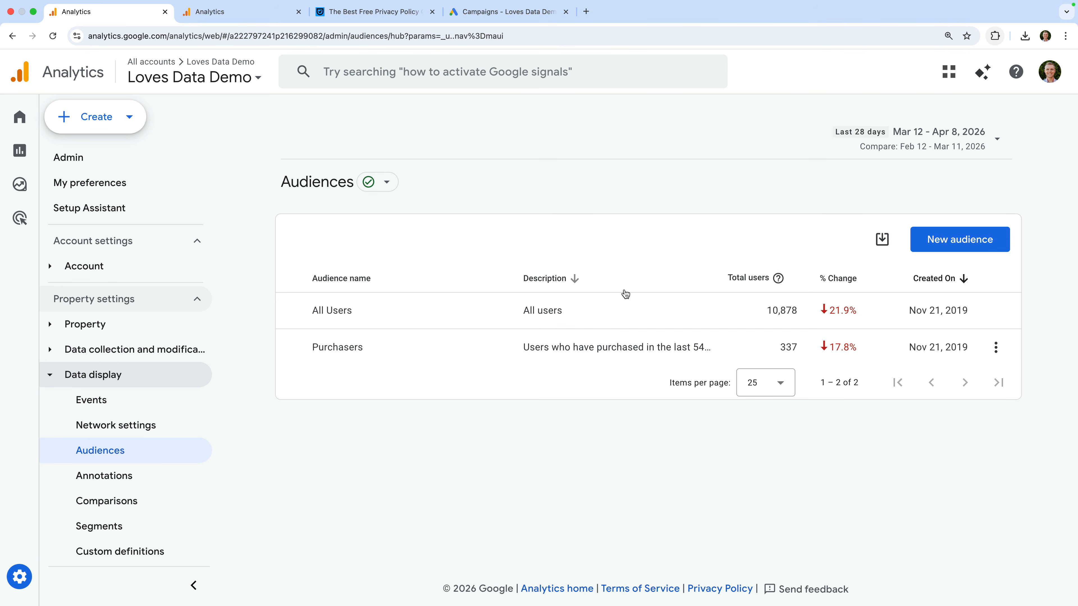
Step: Start a new audience and browse the Predictive suggestions, Top Suggestions and audience templates
{"action": "left_click", "coordinate": [942, 243]}
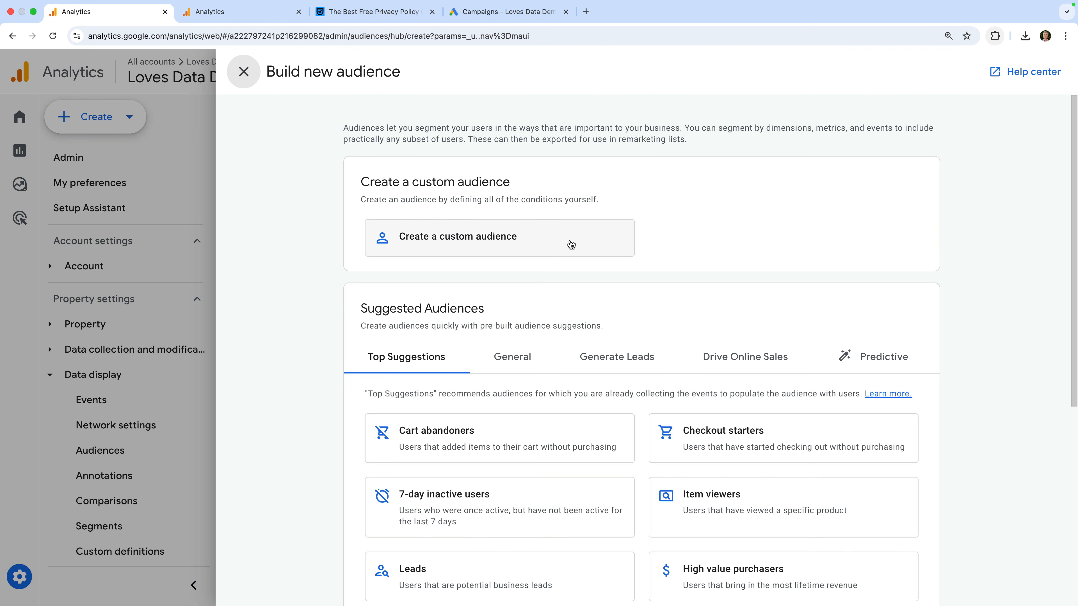
{"action": "scroll", "coordinate": [570, 245], "scroll_direction": "down", "scroll_amount": 3}
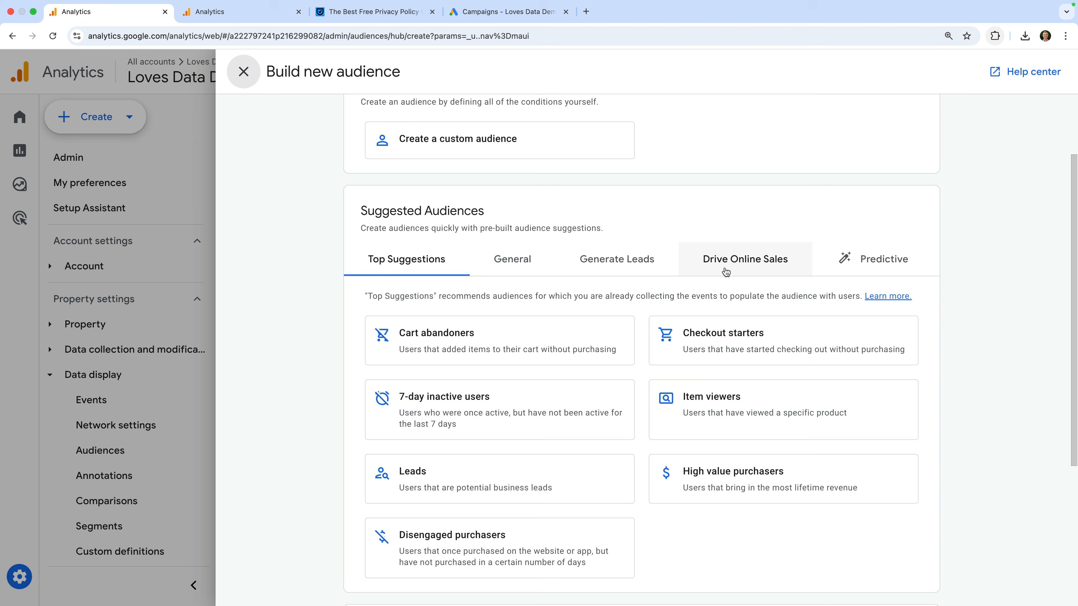
{"action": "left_click", "coordinate": [856, 275]}
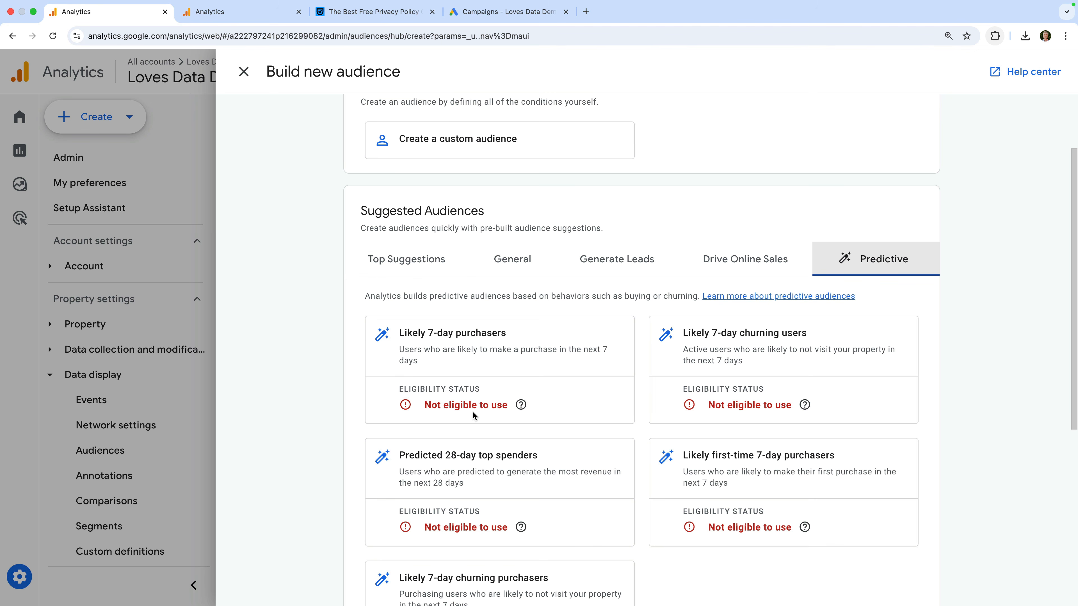
{"action": "left_click", "coordinate": [428, 267]}
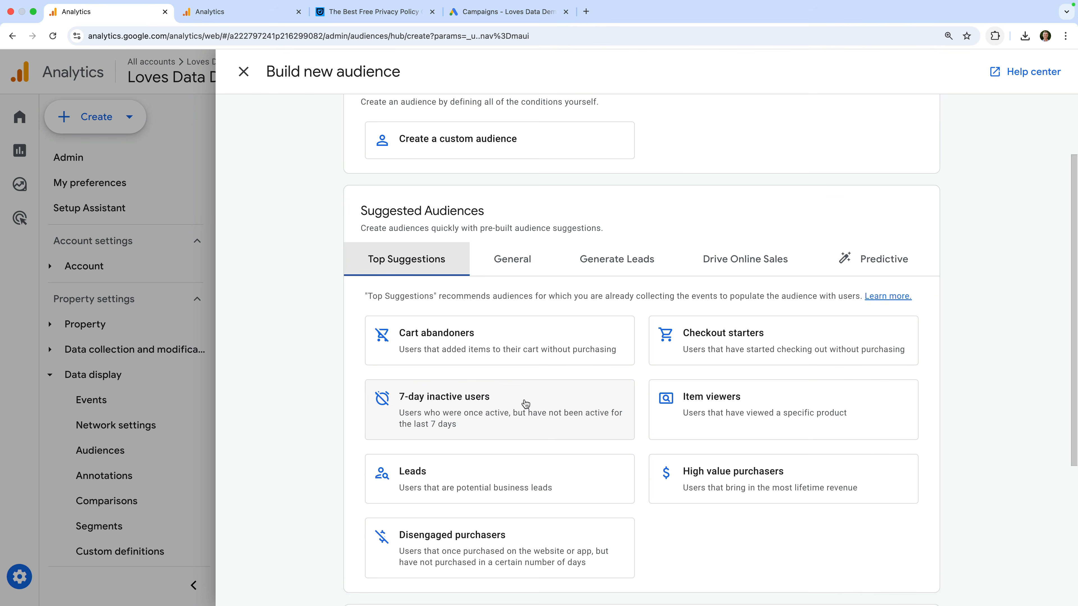
{"action": "scroll", "coordinate": [526, 404], "scroll_direction": "down", "scroll_amount": 5}
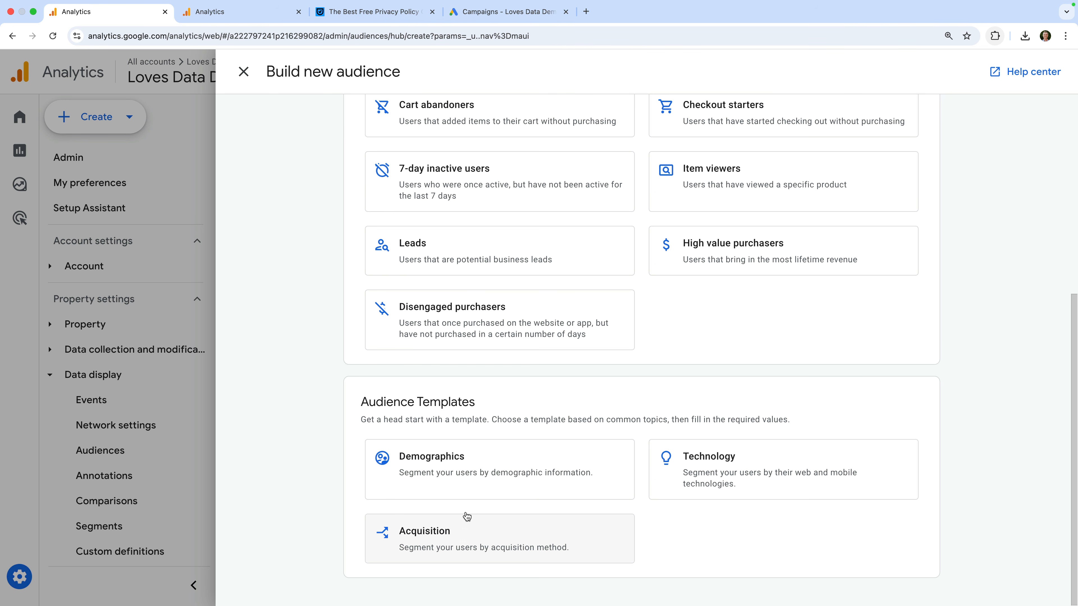
{"action": "scroll", "coordinate": [493, 429], "scroll_direction": "up", "scroll_amount": 2}
{"action": "scroll", "coordinate": [492, 427], "scroll_direction": "up", "scroll_amount": 8}
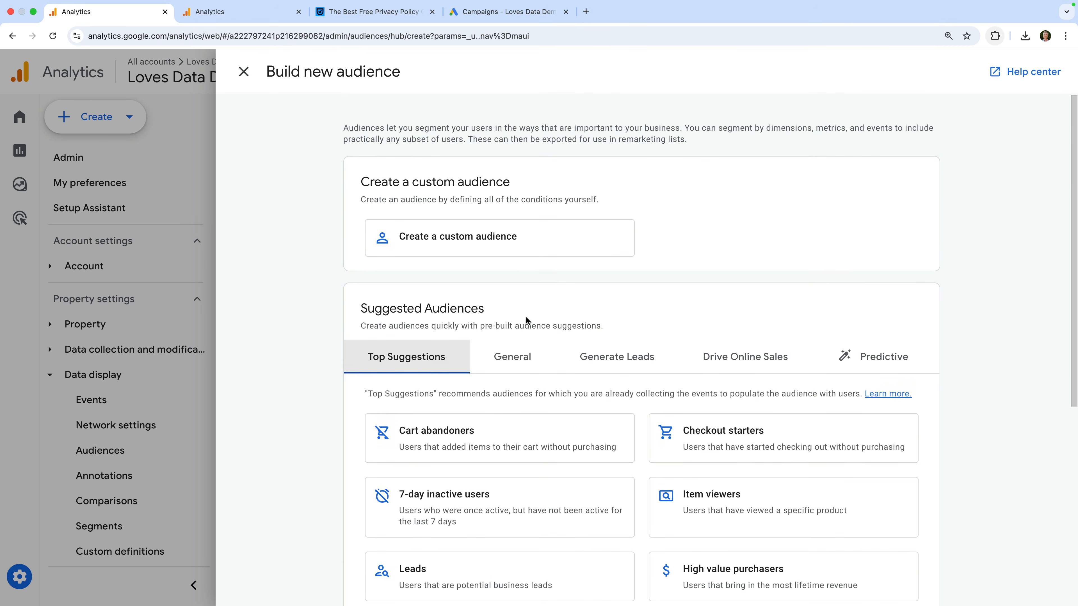
Step: Create a custom audience titled 'Email Subscriber Hasn't Converted'
{"action": "left_click", "coordinate": [533, 237]}
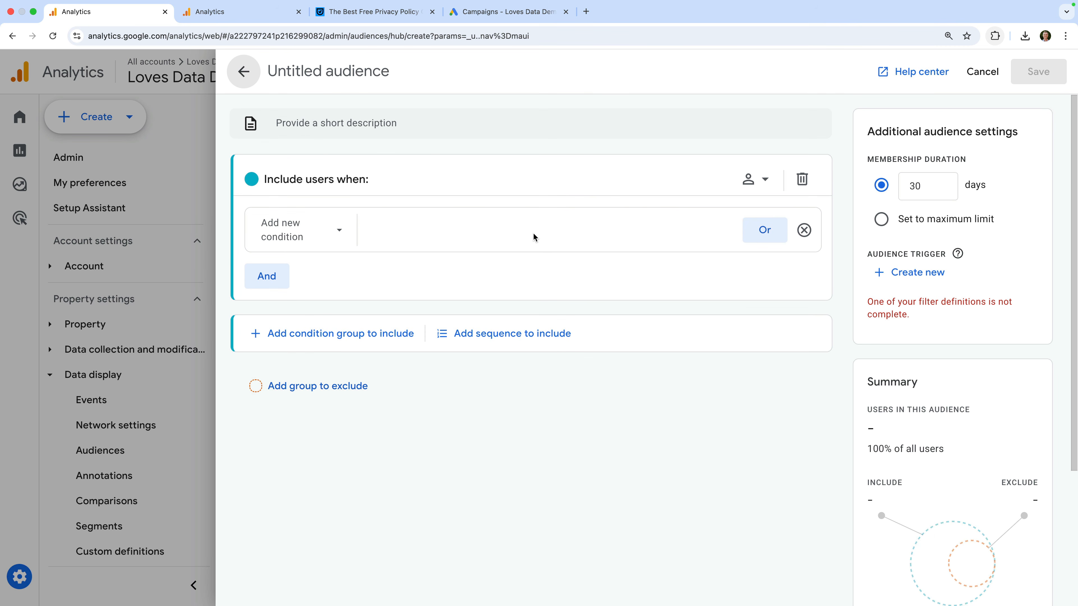
{"action": "left_click", "coordinate": [334, 72]}
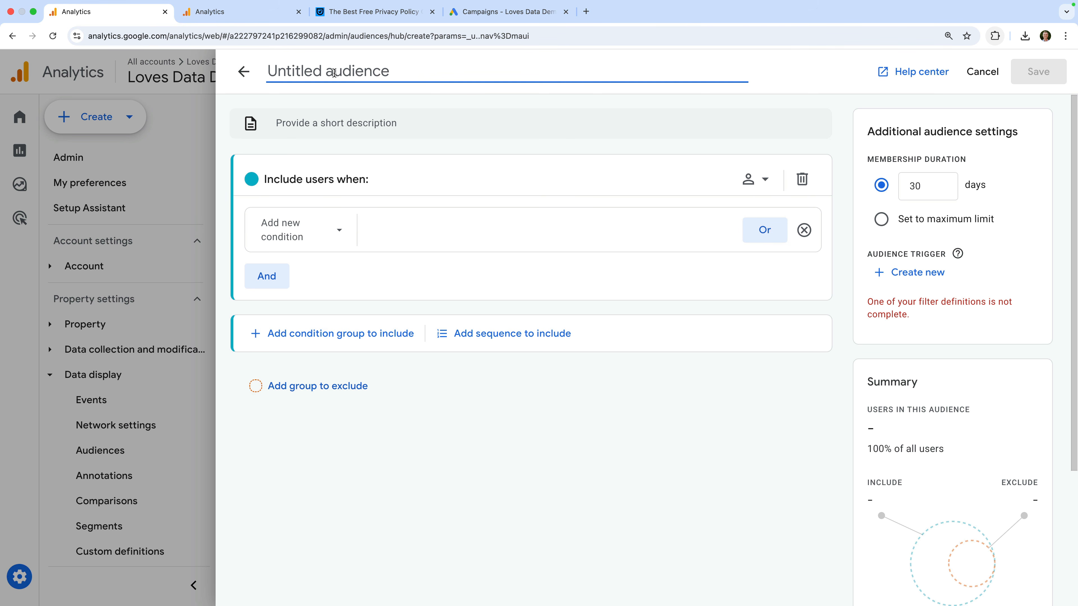
{"action": "type", "text": "Email S"}
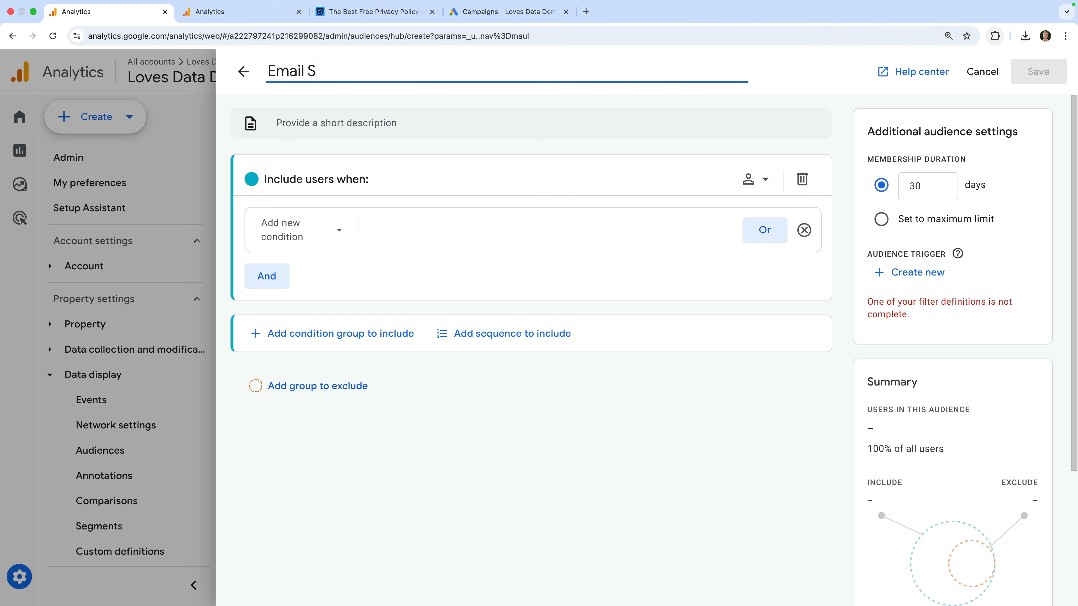
{"action": "type", "text": "ubscriber Hasn't Converted"}
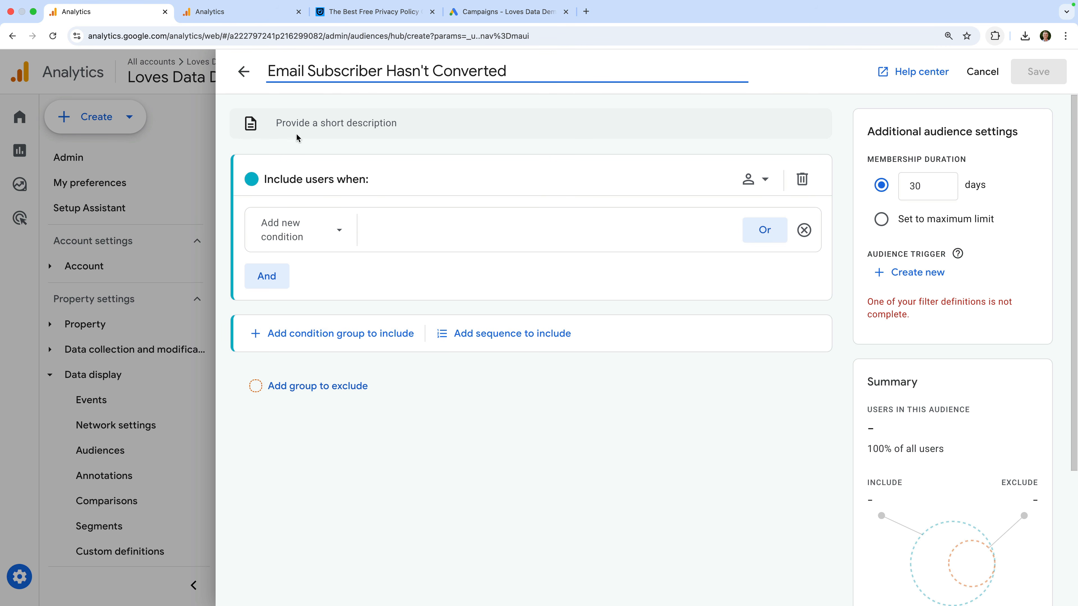
{"action": "left_click", "coordinate": [287, 148]}
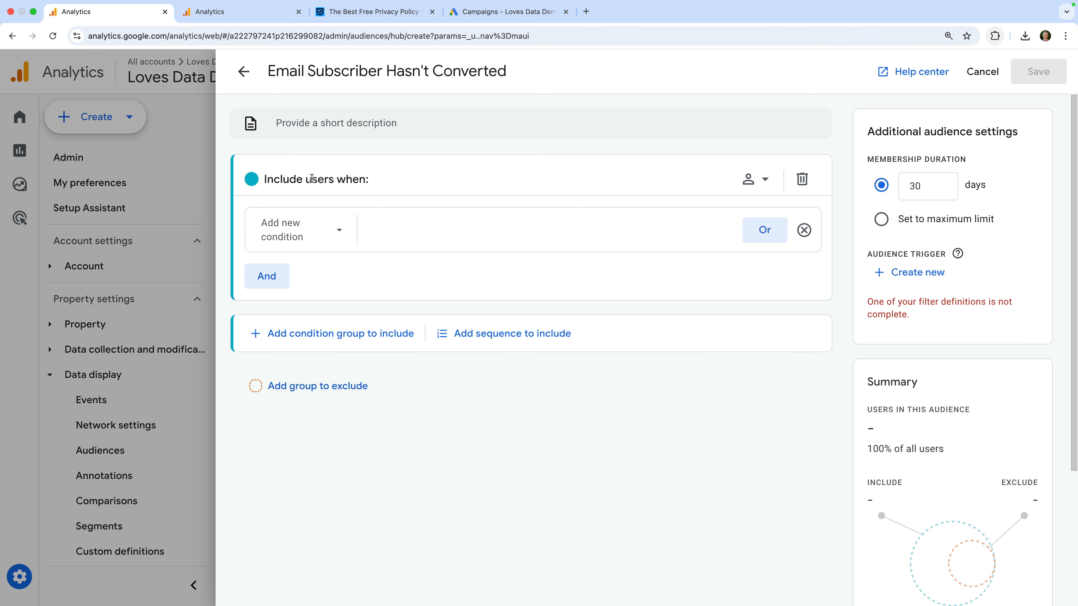
Step: Include users whose page location contains /signup/thank-you, yielding 67 users
{"action": "left_click", "coordinate": [321, 227]}
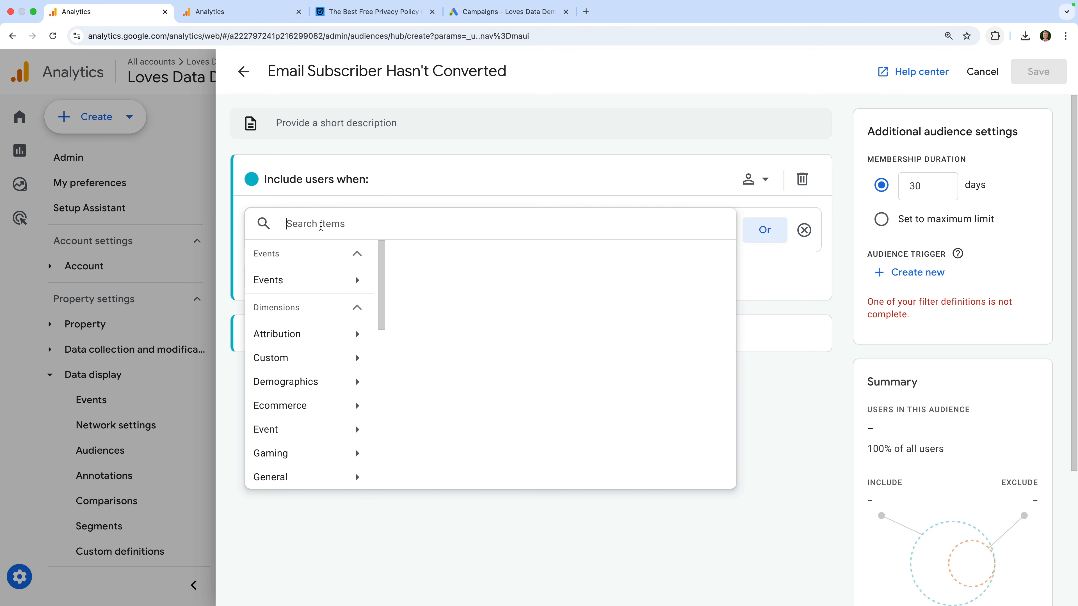
{"action": "type", "text": "page"}
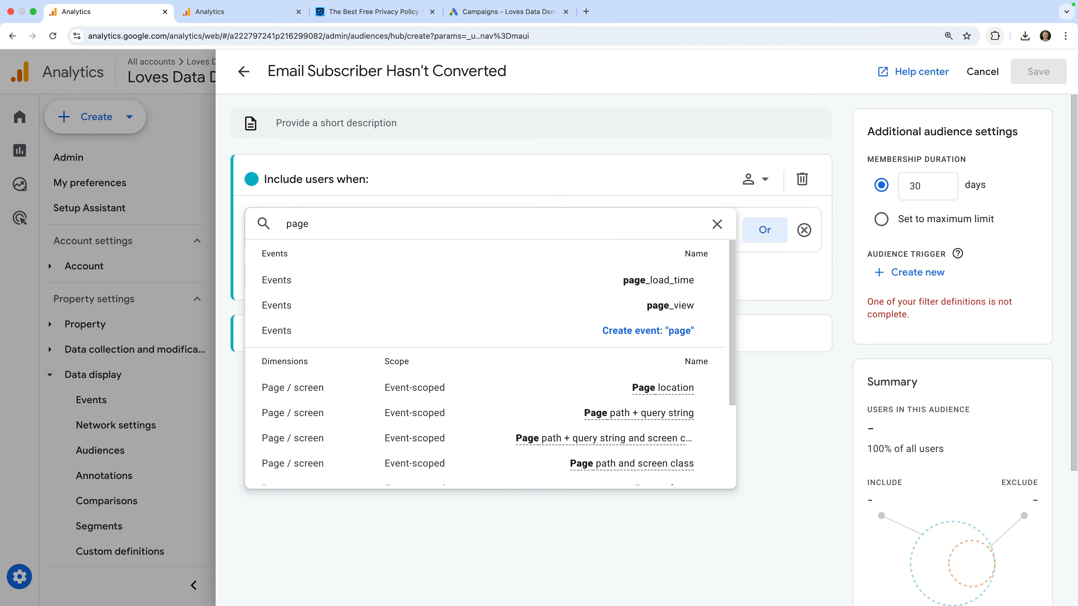
{"action": "type", "text": " location"}
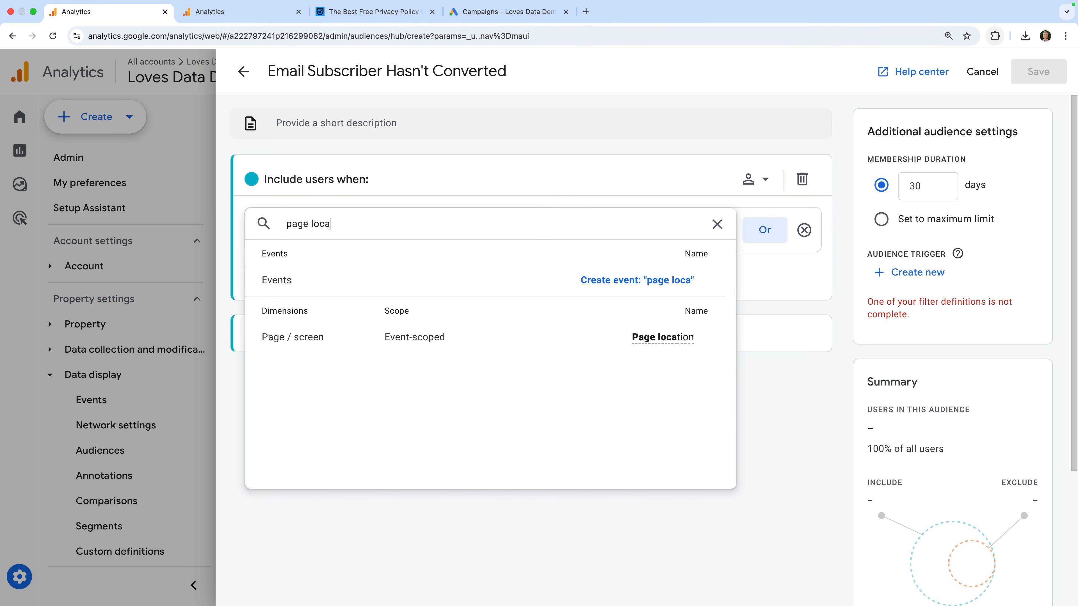
{"action": "left_click", "coordinate": [438, 338]}
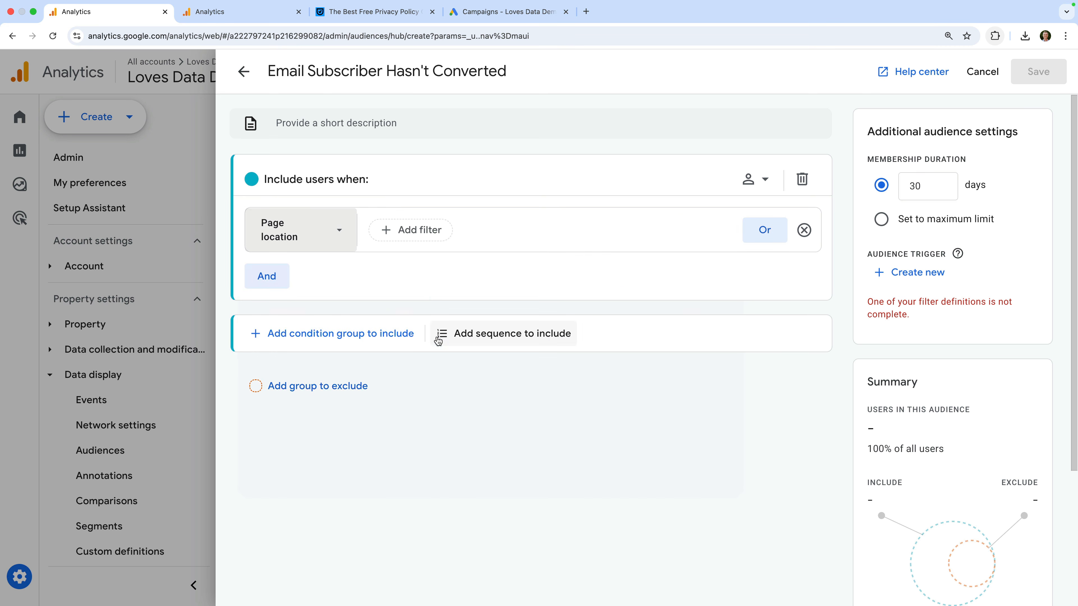
{"action": "left_click", "coordinate": [417, 234]}
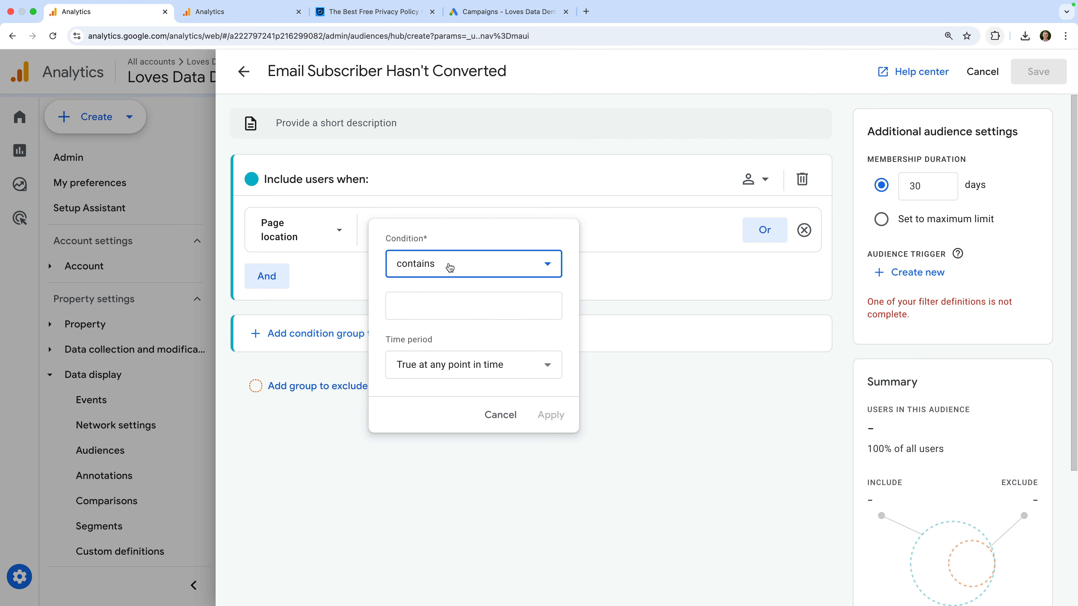
{"action": "left_click", "coordinate": [436, 302]}
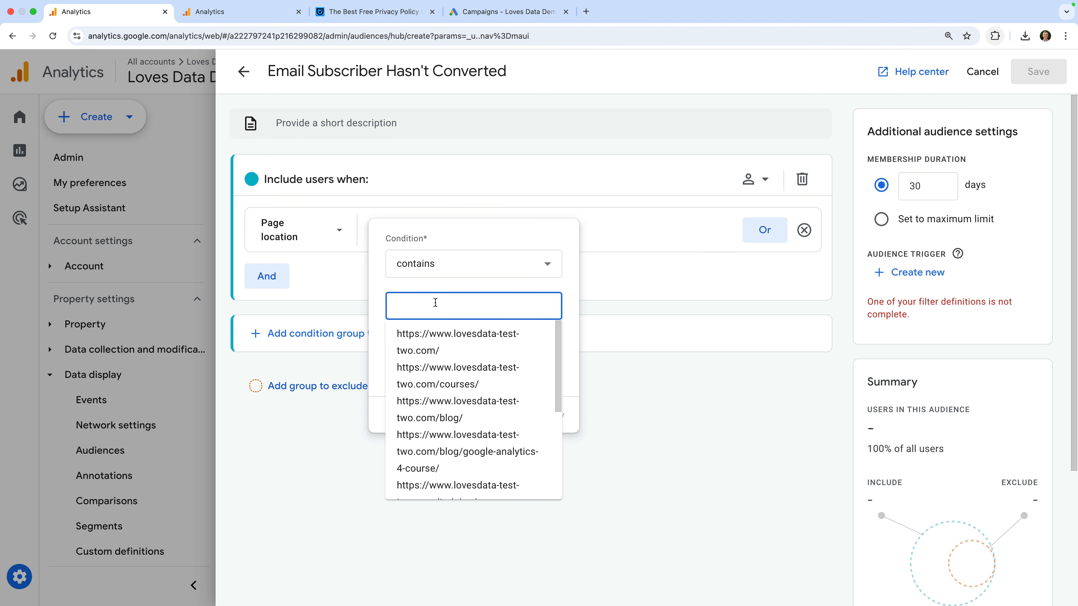
{"action": "type", "text": "/signup/thank-you"}
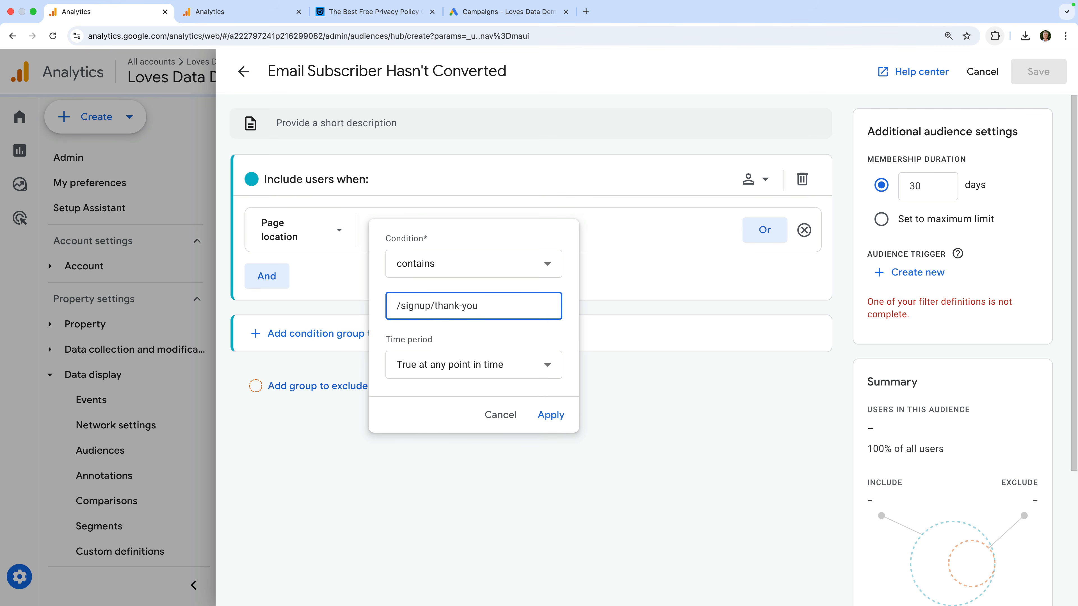
{"action": "left_click", "coordinate": [568, 328]}
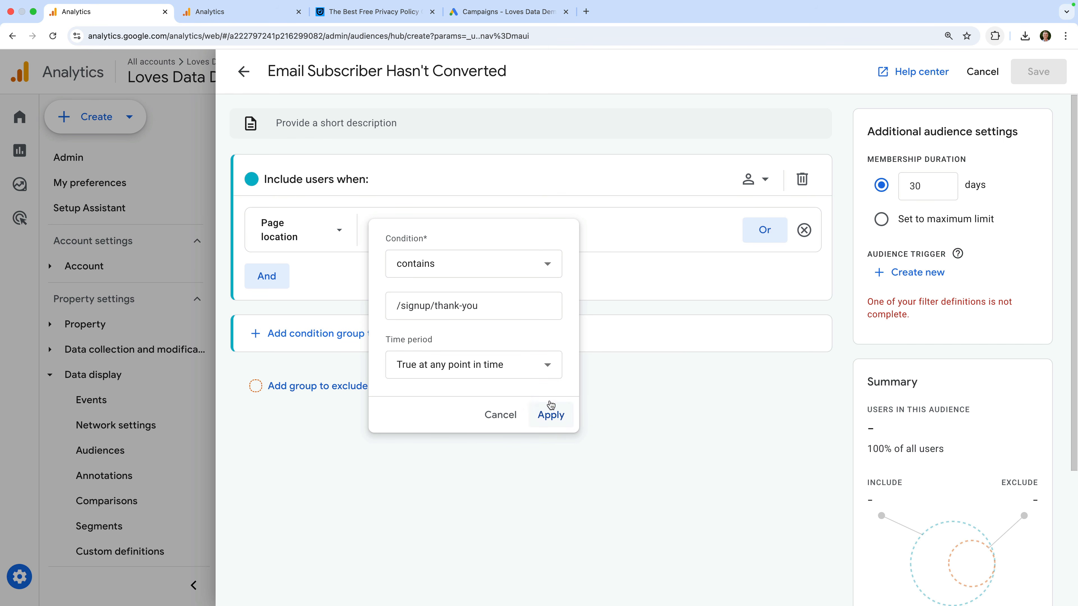
{"action": "left_click", "coordinate": [551, 415]}
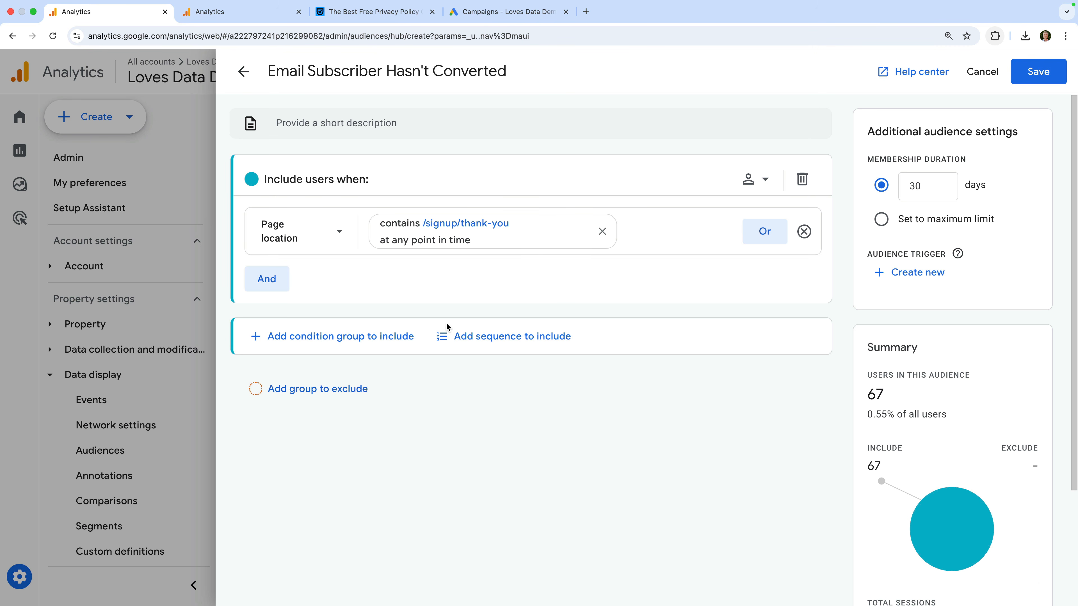
Step: Add an exclude group for users who triggered the purchase event, leaving 66 users
{"action": "left_click", "coordinate": [350, 398]}
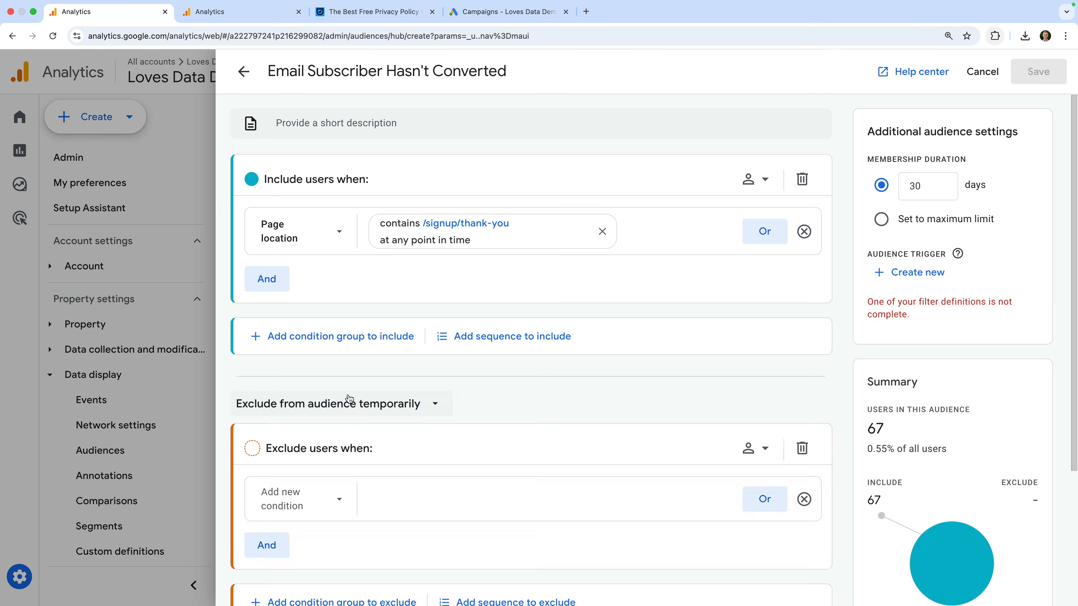
{"action": "scroll", "coordinate": [348, 399], "scroll_direction": "down", "scroll_amount": 3}
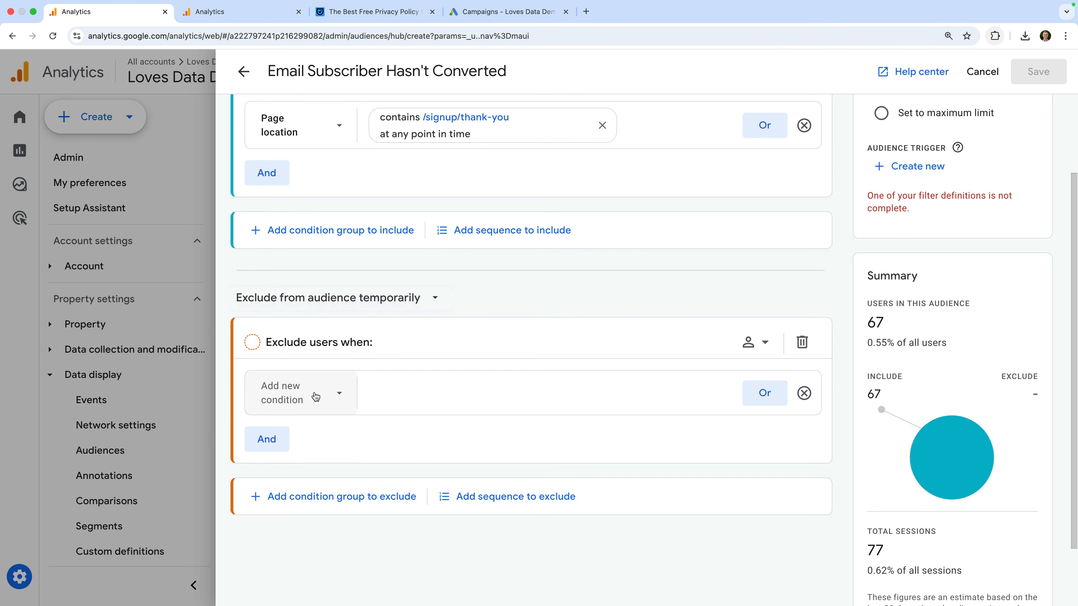
{"action": "left_click", "coordinate": [314, 392]}
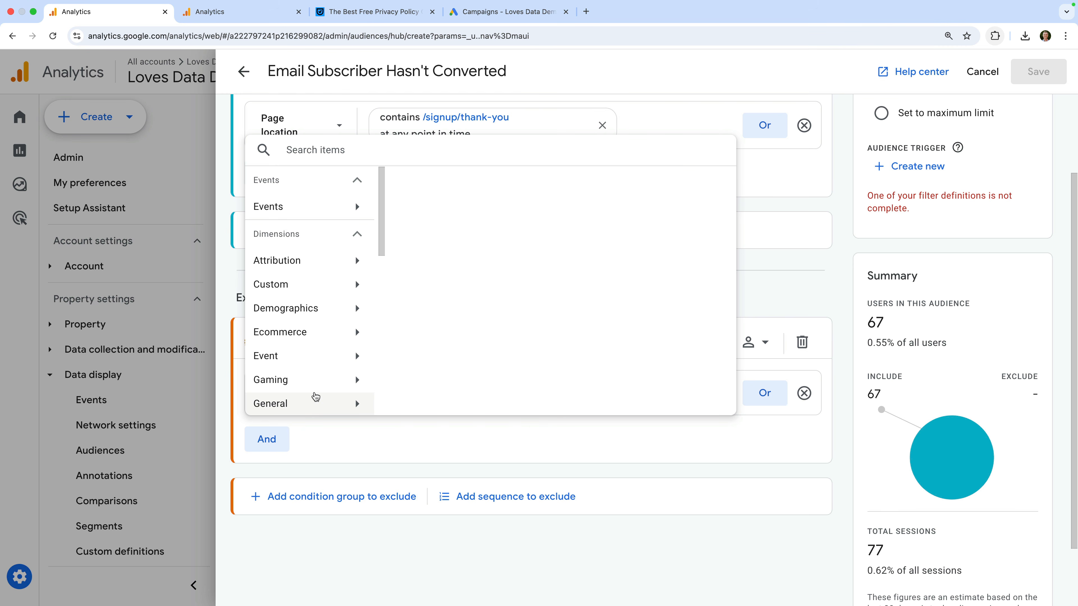
{"action": "type", "text": "purchase"}
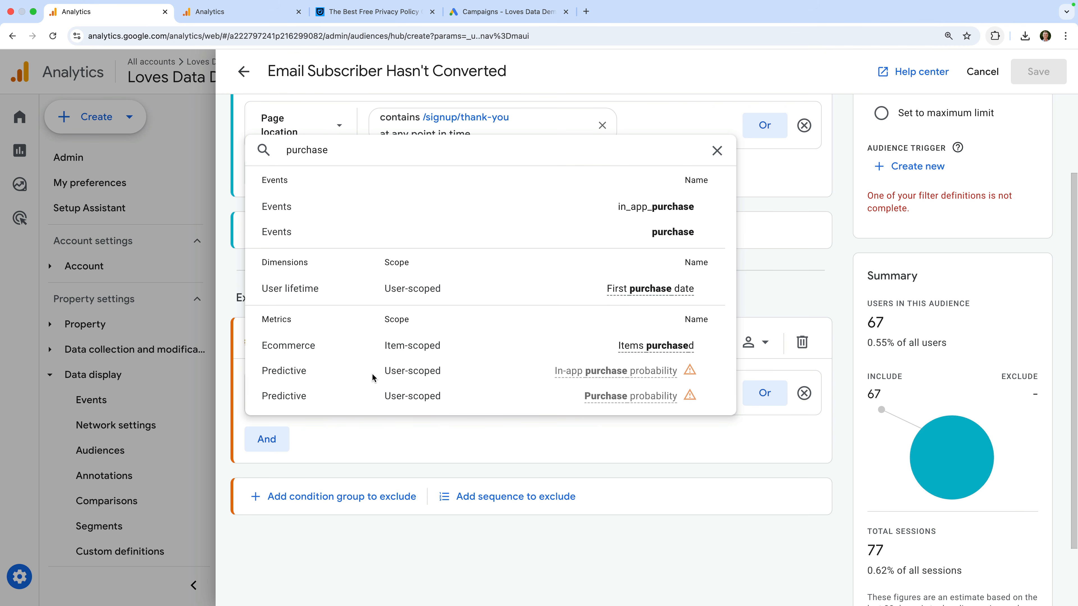
{"action": "left_click", "coordinate": [630, 233]}
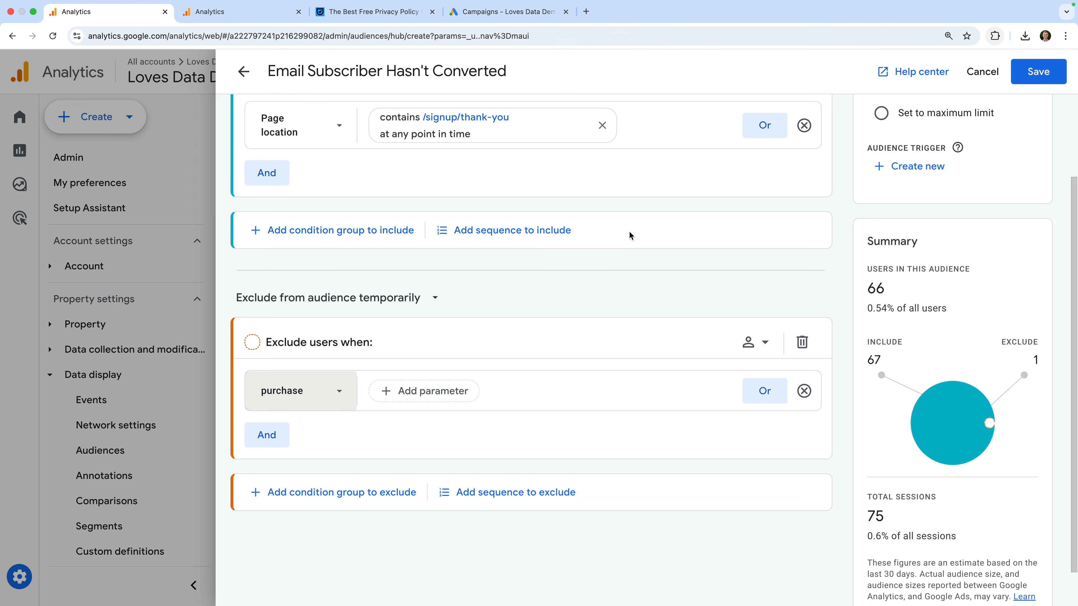
{"action": "scroll", "coordinate": [630, 231], "scroll_direction": "up", "scroll_amount": 3}
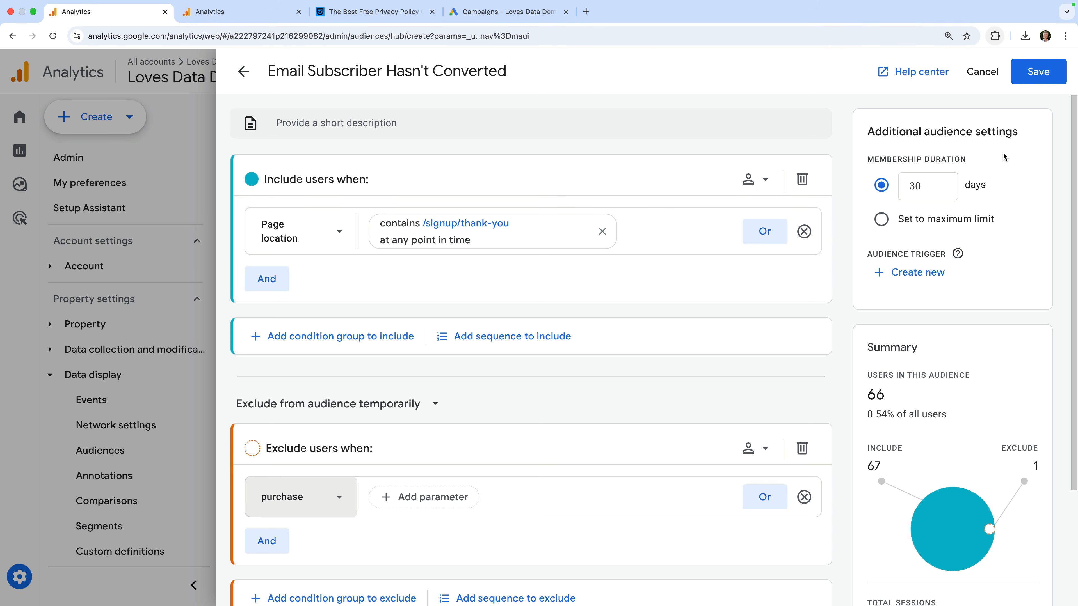
Step: Save the Email Subscriber Hasn't Converted audience to the Audiences list
{"action": "left_click", "coordinate": [1038, 71]}
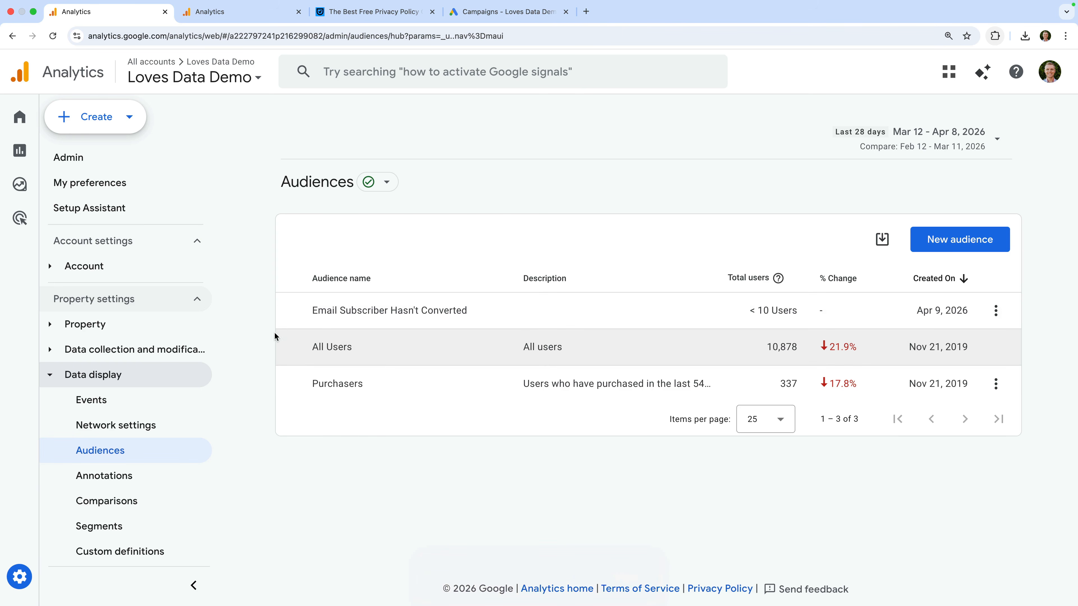
Step: Review Data collection settings showing Google signals on, and expand Product links
{"action": "left_click", "coordinate": [176, 354]}
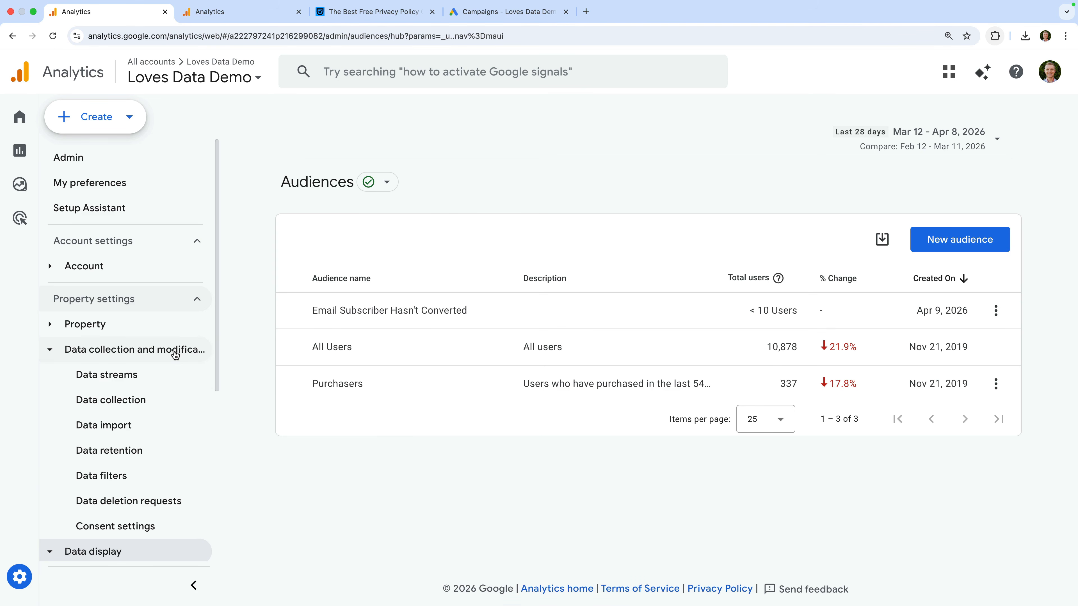
{"action": "left_click", "coordinate": [131, 404]}
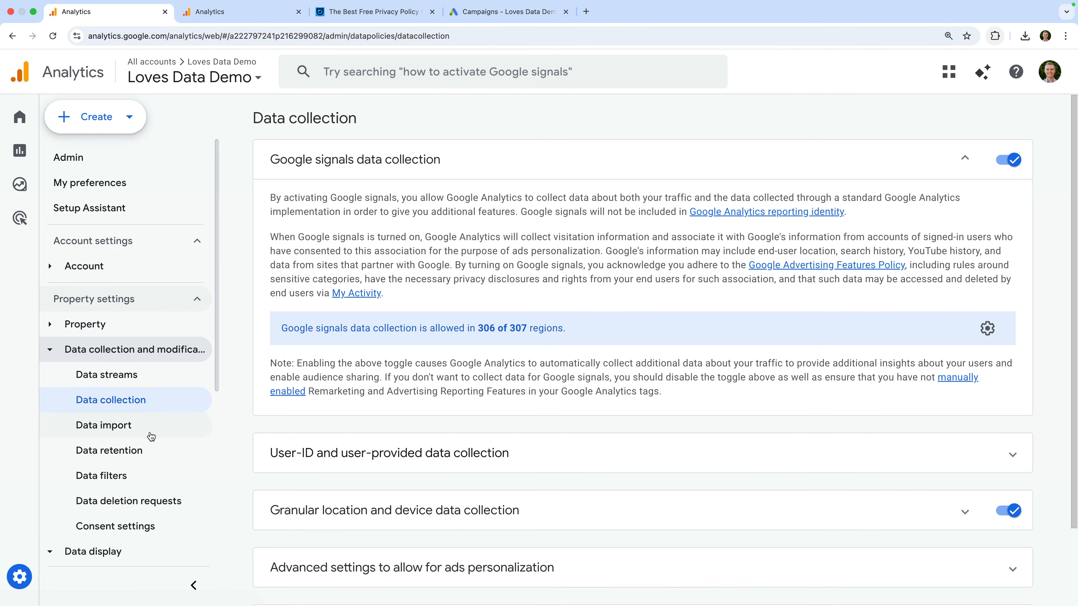
{"action": "scroll", "coordinate": [149, 435], "scroll_direction": "down", "scroll_amount": 6}
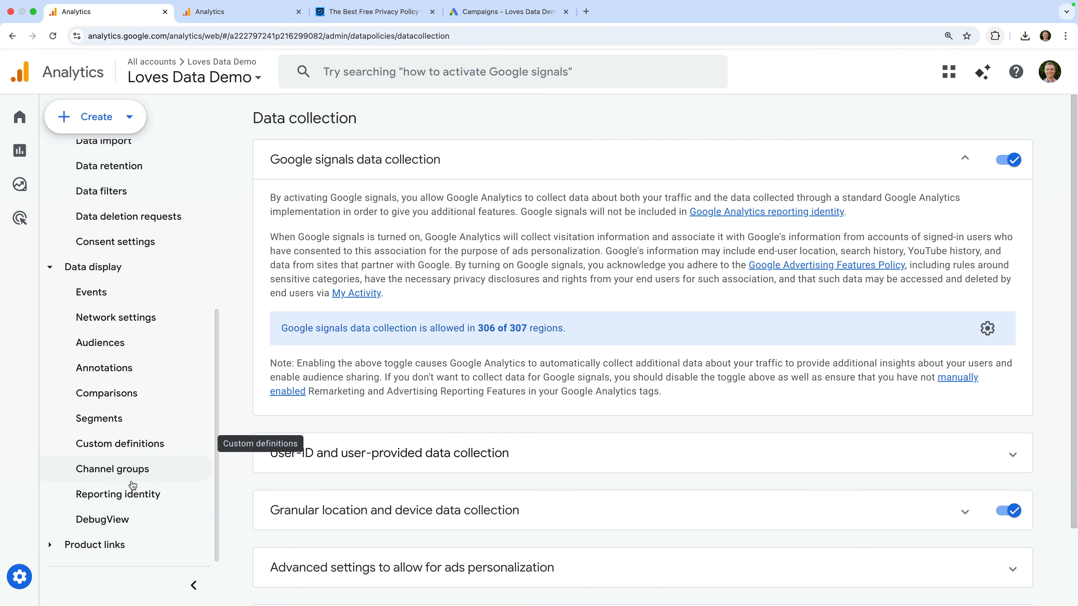
{"action": "left_click", "coordinate": [111, 545]}
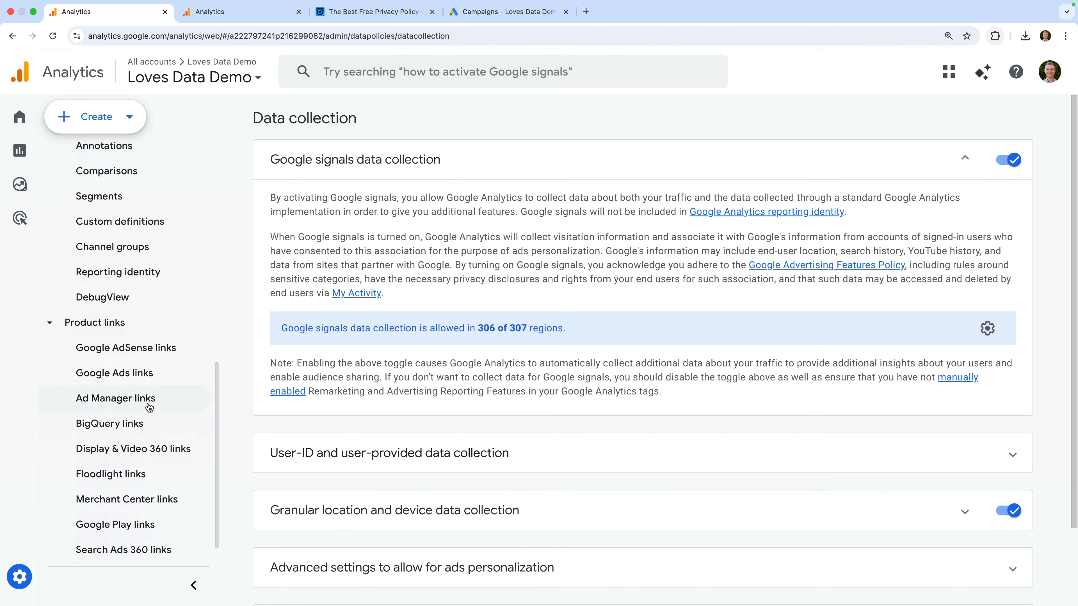
Step: View the Google Ads links page with one completed, personalized-advertising link
{"action": "left_click", "coordinate": [154, 373]}
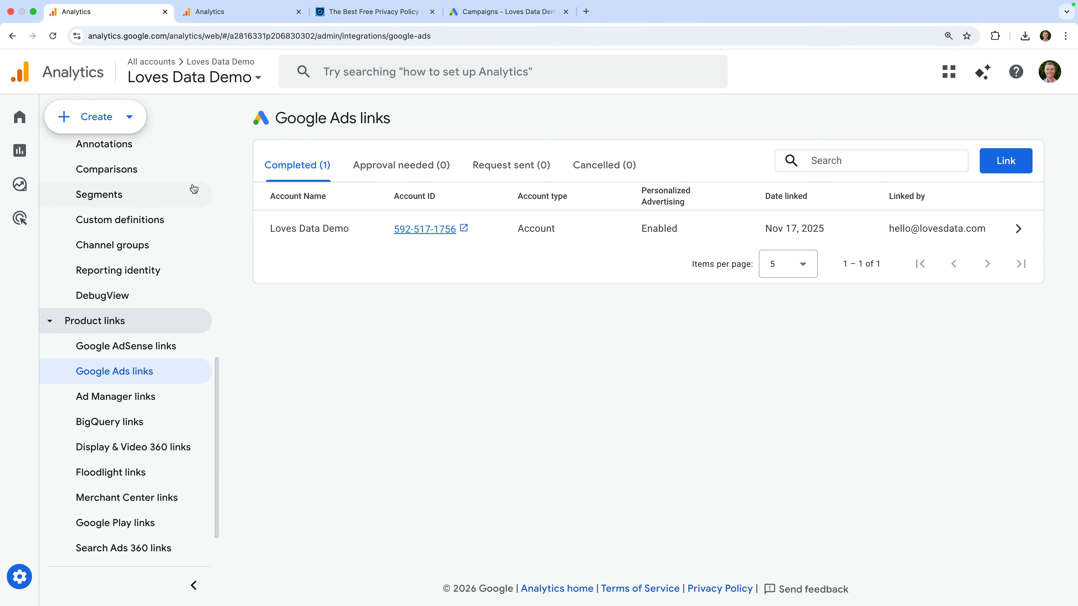
{"action": "scroll", "coordinate": [157, 196], "scroll_direction": "up", "scroll_amount": 5}
{"action": "scroll", "coordinate": [157, 196], "scroll_direction": "up", "scroll_amount": 6}
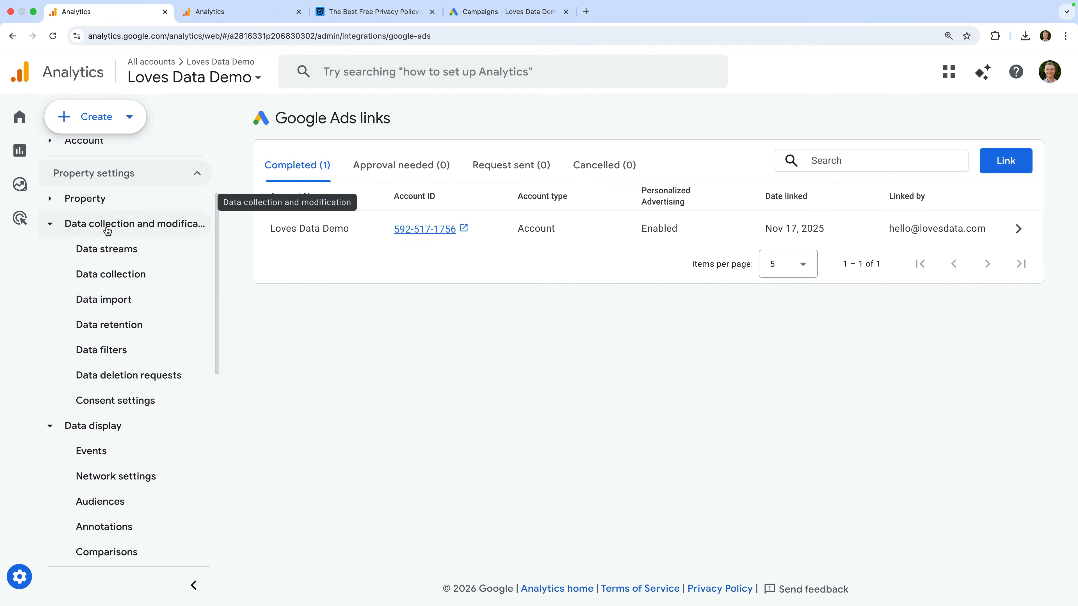
Step: Check Consent settings showing the primary stream rated Excellent with advertising consent signals active
{"action": "left_click", "coordinate": [142, 400]}
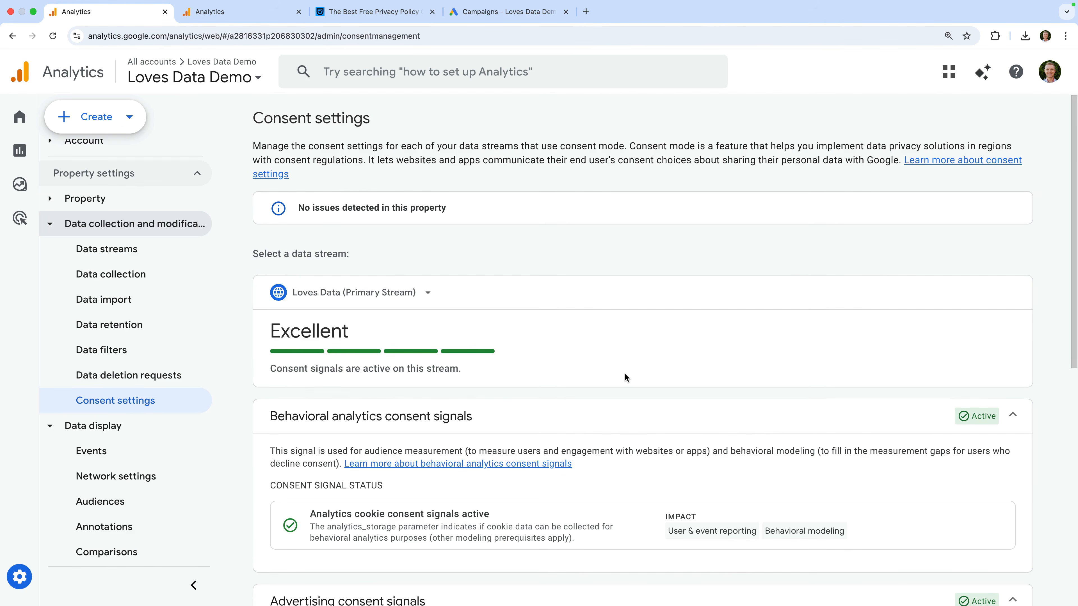
{"action": "scroll", "coordinate": [623, 374], "scroll_direction": "down", "scroll_amount": 6}
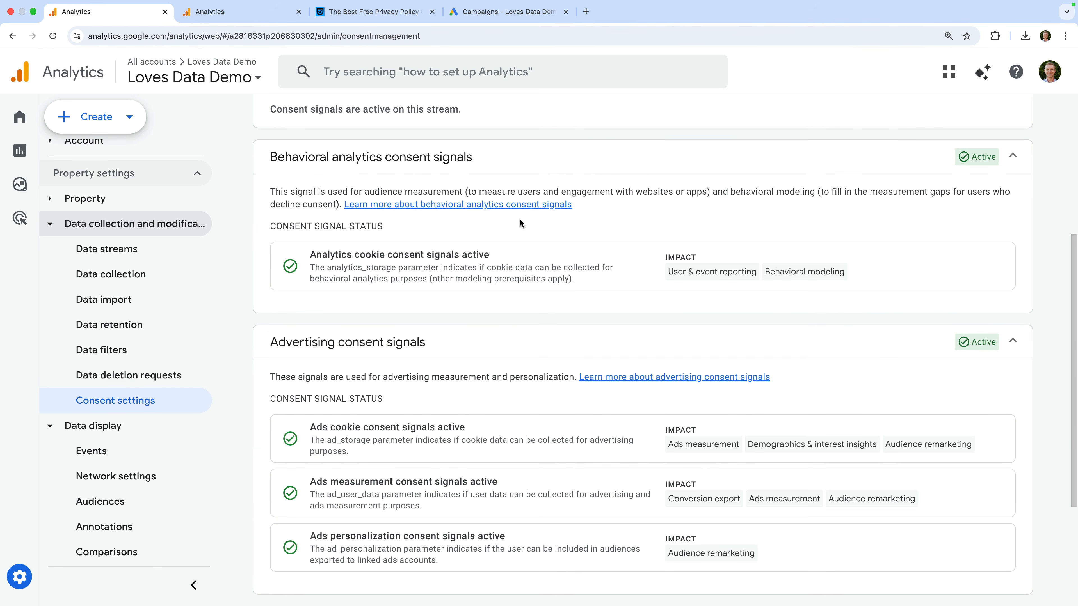
Step: Check the other demo property's inactive consent signals, then go to the Usercentrics Privacy Policy Generator
{"action": "left_click", "coordinate": [266, 18]}
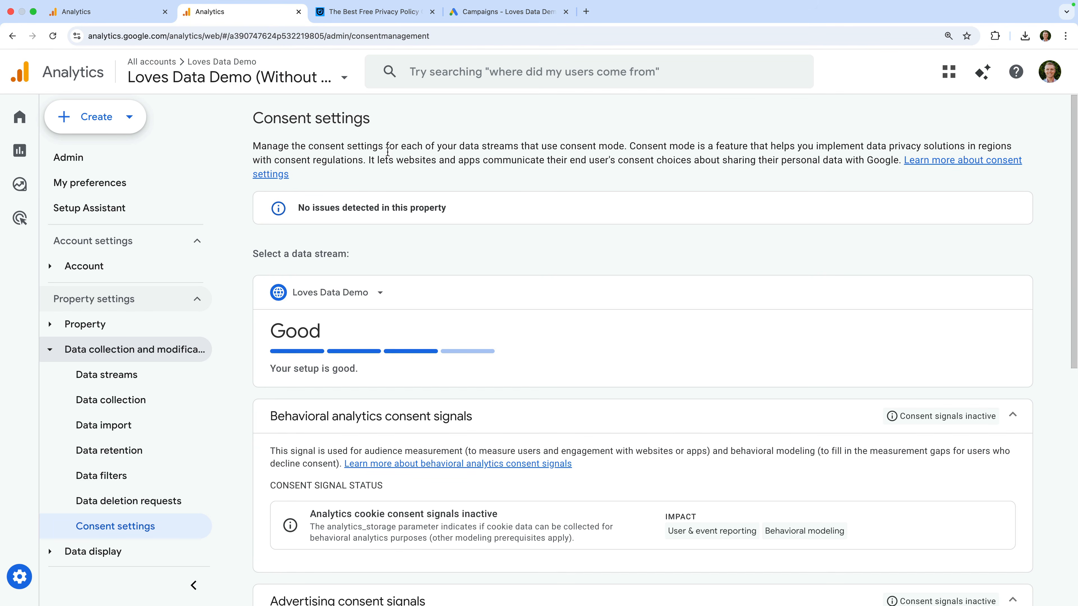
{"action": "scroll", "coordinate": [463, 254], "scroll_direction": "down", "scroll_amount": 5}
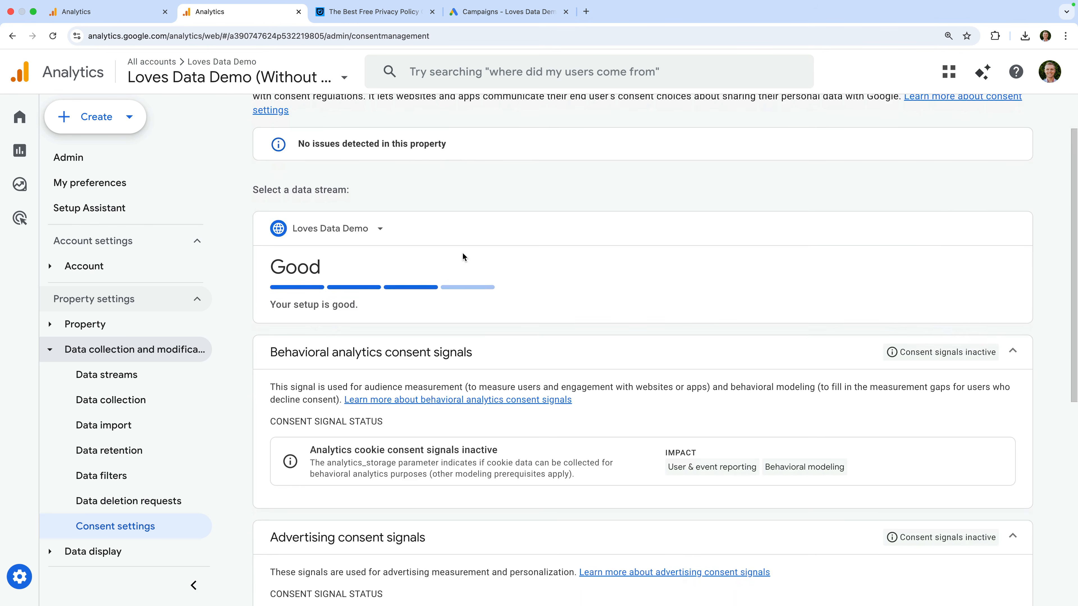
{"action": "scroll", "coordinate": [464, 257], "scroll_direction": "down", "scroll_amount": 1}
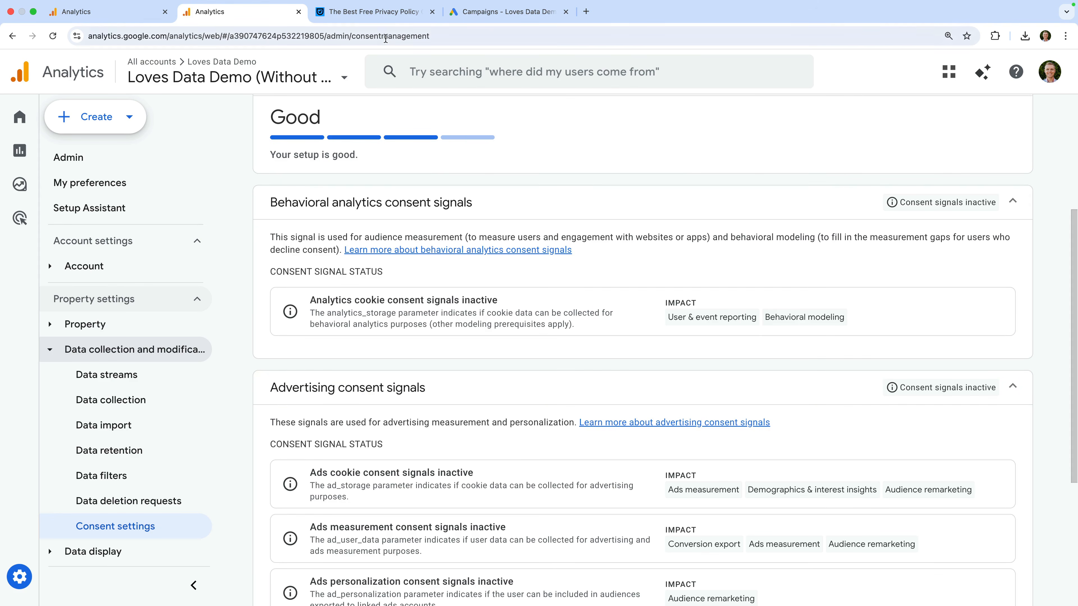
{"action": "left_click", "coordinate": [373, 13]}
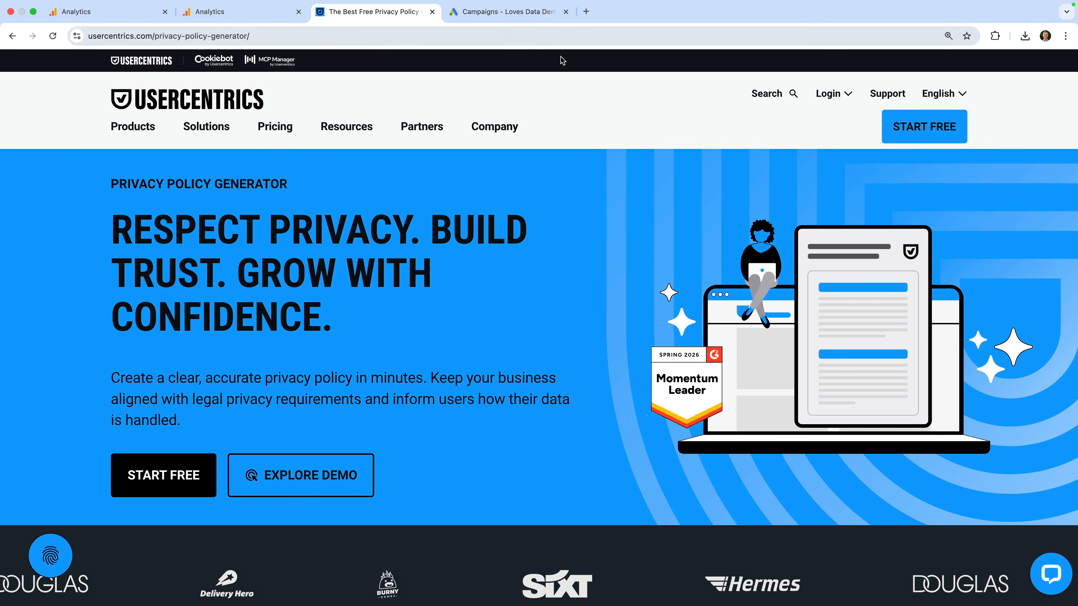
Step: Activate the Usercentrics free plan for the account and begin a new privacy policy
{"action": "left_click", "coordinate": [908, 130]}
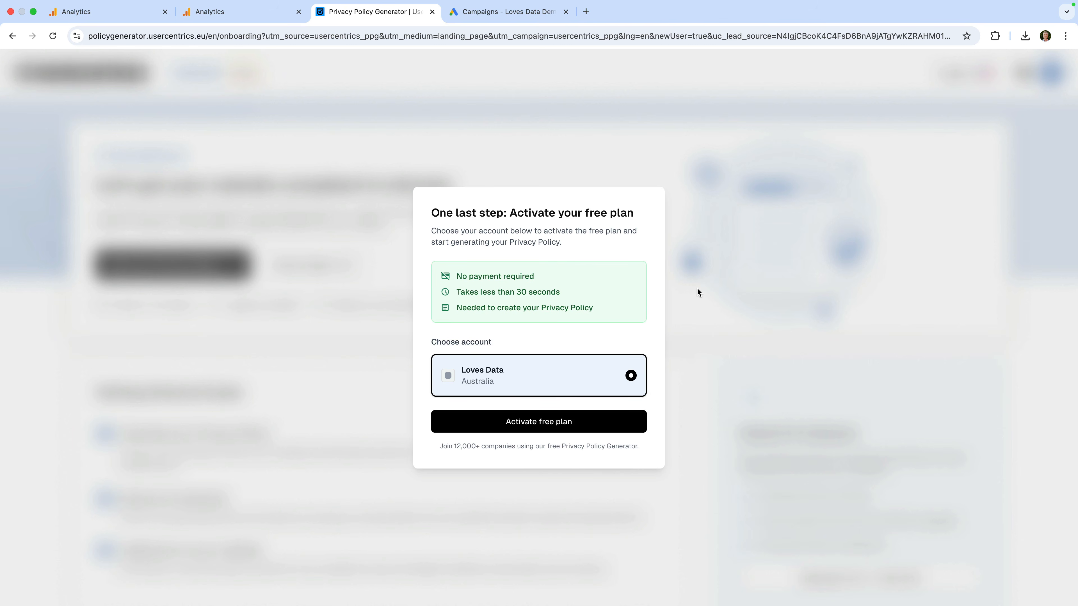
{"action": "left_click", "coordinate": [532, 418]}
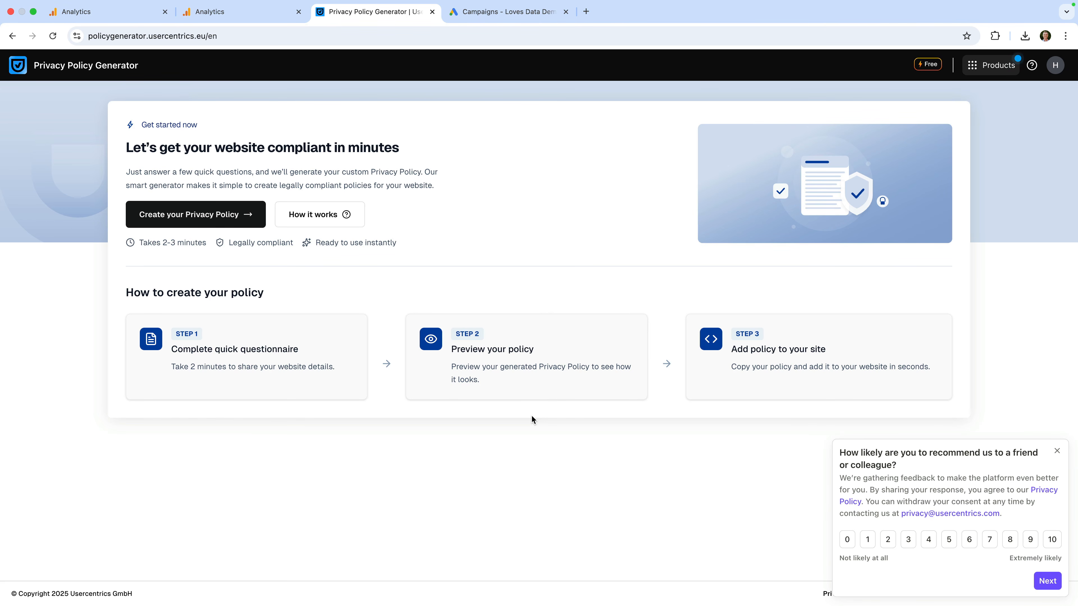
{"action": "left_click", "coordinate": [236, 221]}
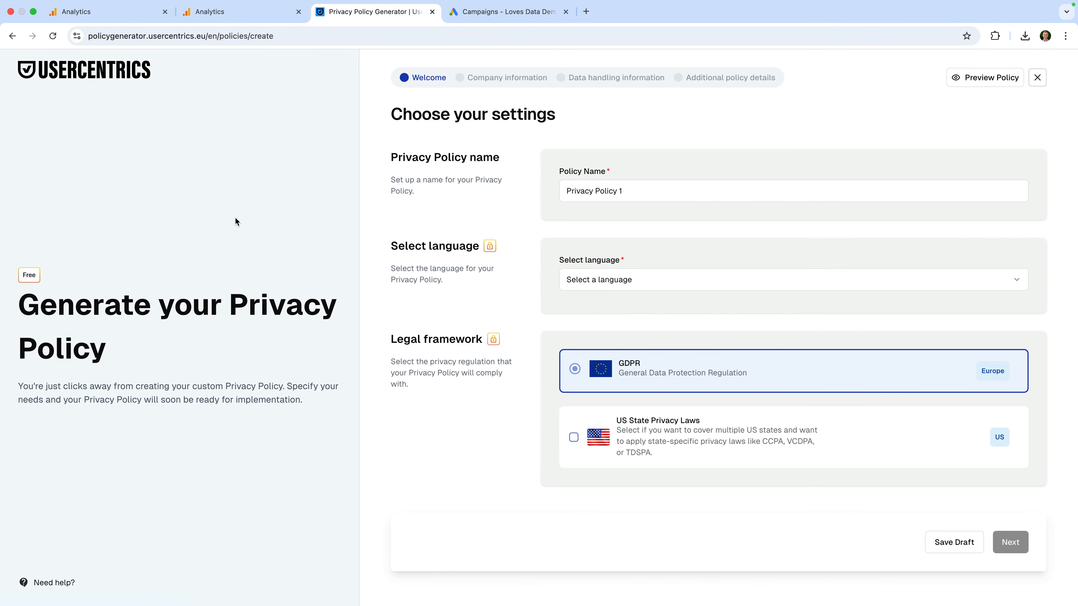
Step: Name the policy 'Privacy Policy', set its language to English under GDPR, and continue
{"action": "left_click", "coordinate": [655, 189]}
{"action": "left_click", "coordinate": [657, 282]}
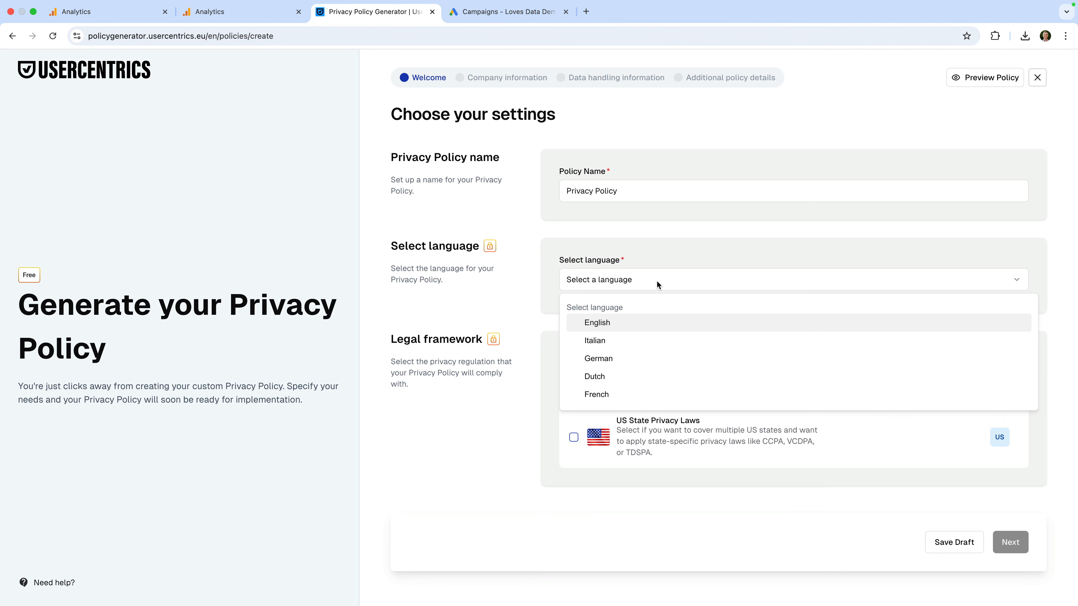
{"action": "left_click", "coordinate": [612, 329]}
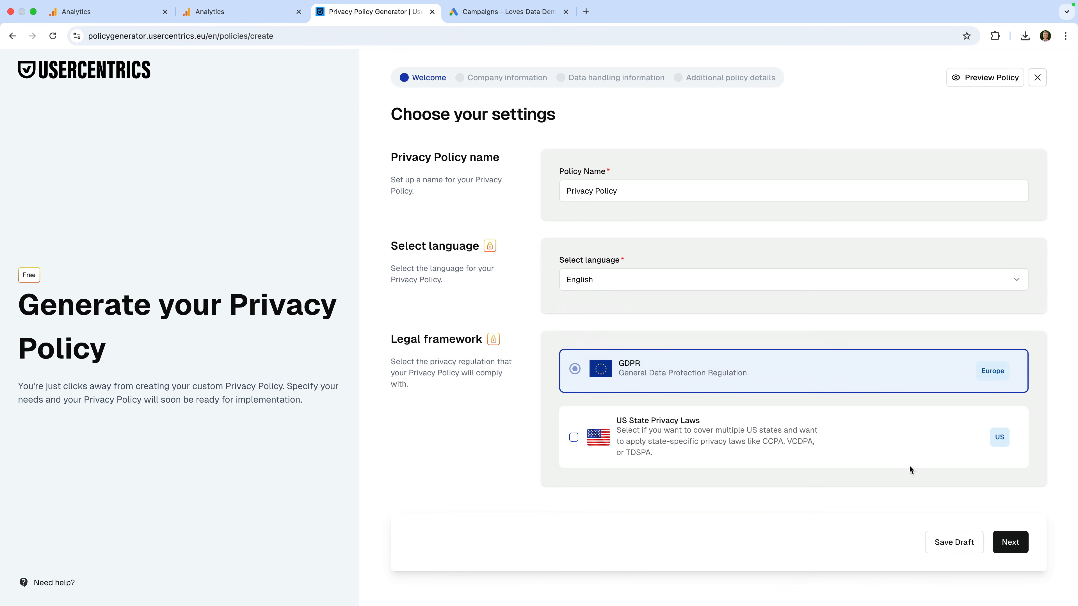
{"action": "left_click", "coordinate": [1015, 543]}
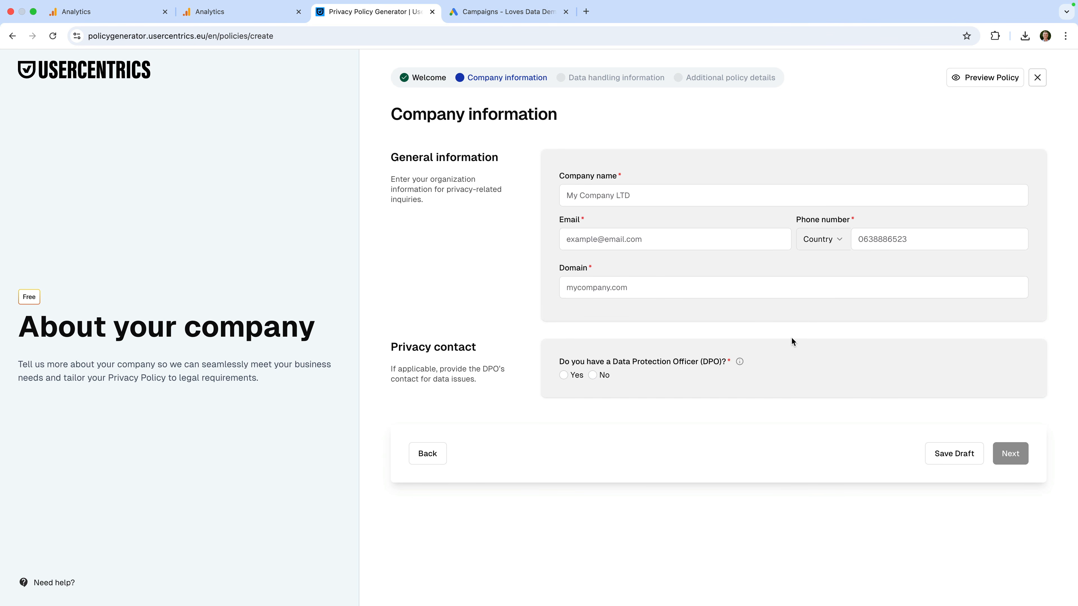
Step: Enter 'Loves Data' as the company name and fill in the company e-mail address
{"action": "left_click", "coordinate": [690, 201]}
{"action": "type", "text": "Loves Data"}
{"action": "key", "text": "Tab"}
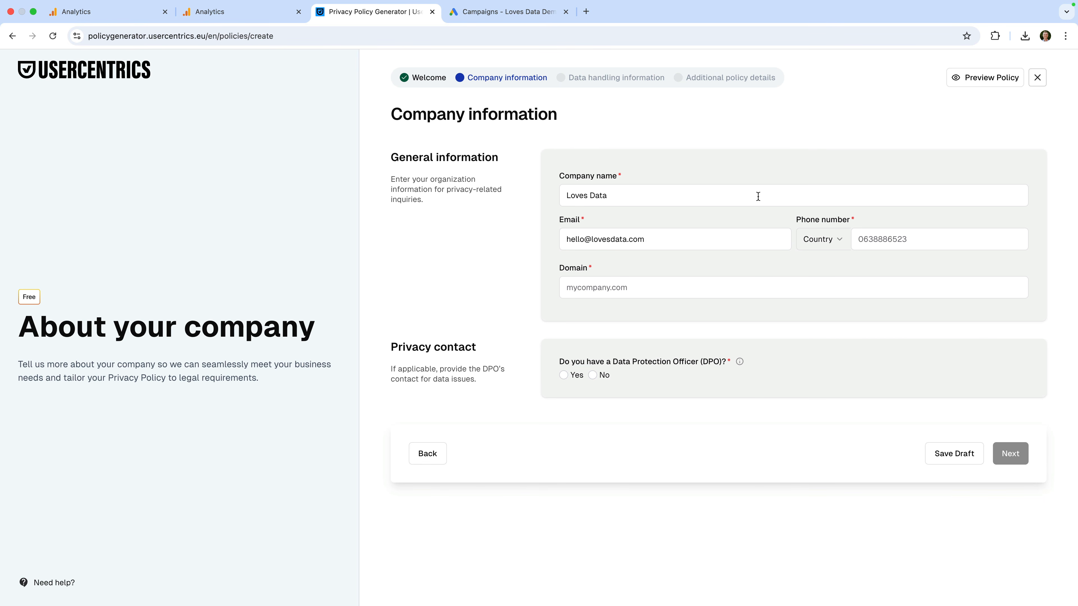
Step: Add the company phone with Australia's +61 code, domain lovesdata.com, and declare no DPO
{"action": "left_click", "coordinate": [834, 239]}
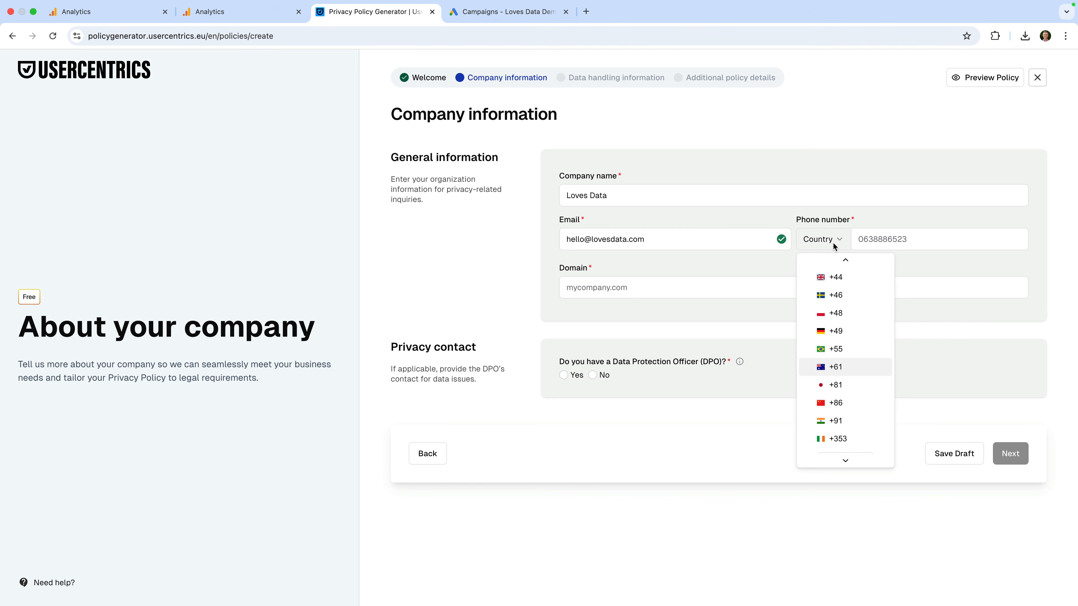
{"action": "left_click", "coordinate": [845, 368]}
{"action": "left_click", "coordinate": [766, 283]}
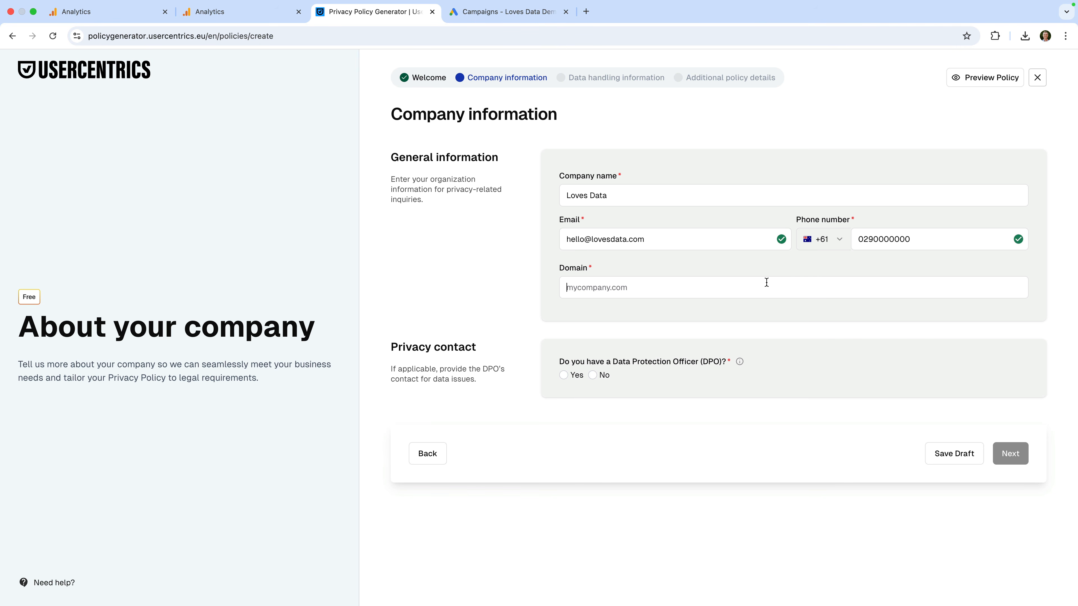
{"action": "type", "text": "lovesdata.com"}
{"action": "left_click", "coordinate": [594, 375]}
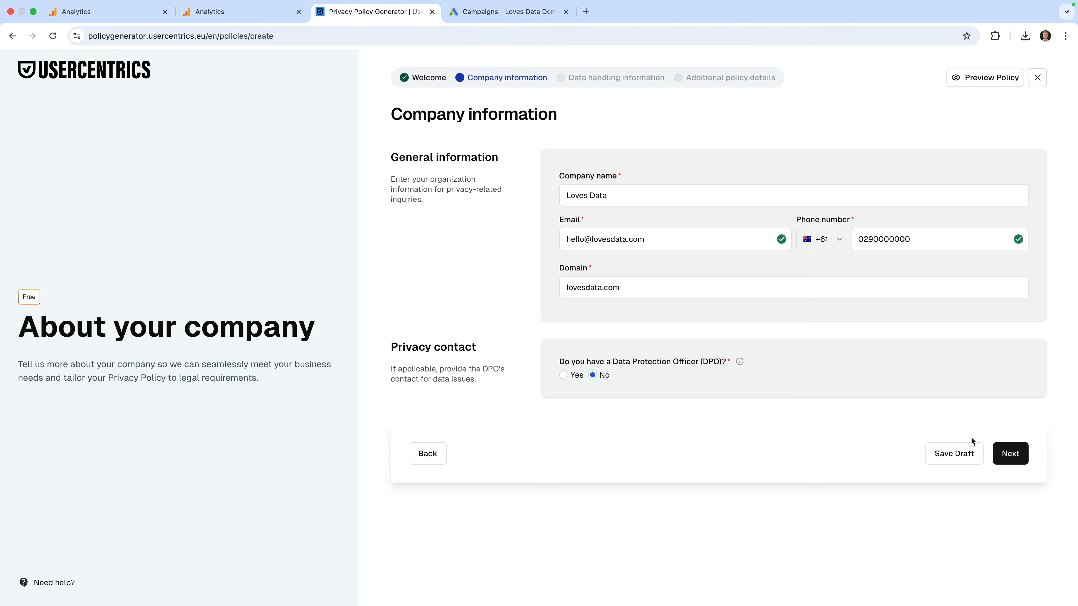
{"action": "left_click", "coordinate": [1011, 453]}
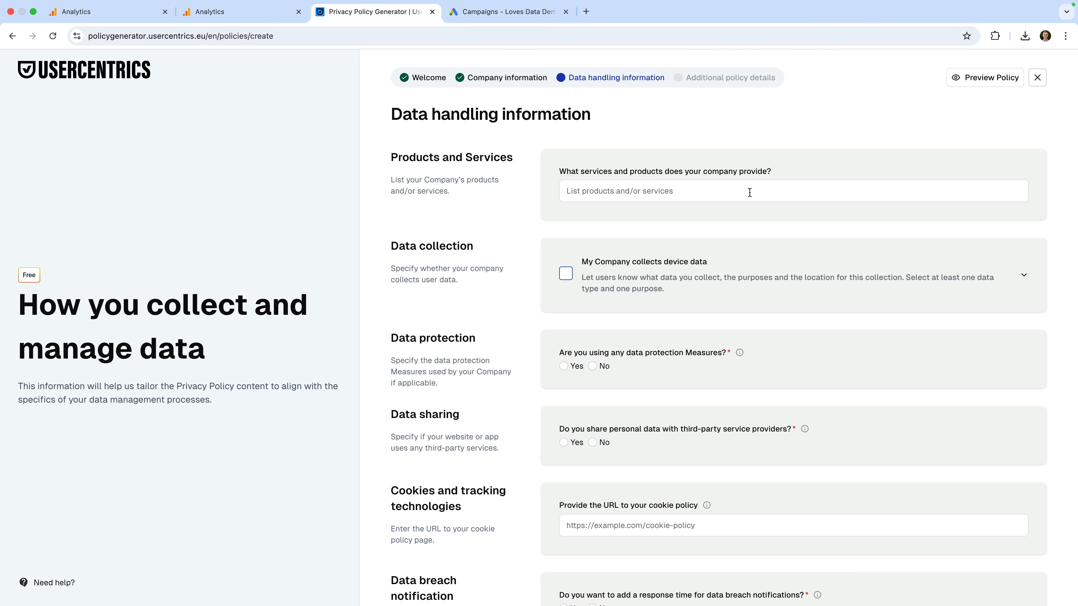
Step: Enter 'Online courses' as products, tick device data, names, IP Address, and Content Delivery, Analytics, Marketing purposes
{"action": "type", "text": "Online courses"}
{"action": "left_click", "coordinate": [630, 268]}
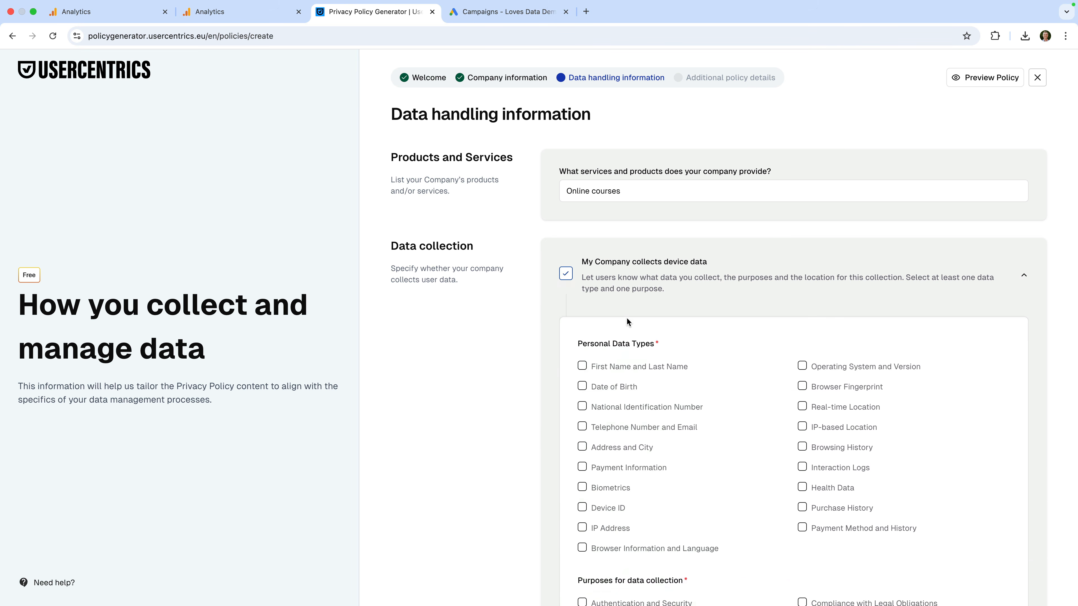
{"action": "scroll", "coordinate": [630, 320], "scroll_direction": "down", "scroll_amount": 3}
{"action": "left_click", "coordinate": [582, 238]}
{"action": "scroll", "coordinate": [639, 313], "scroll_direction": "down", "scroll_amount": 2}
{"action": "scroll", "coordinate": [600, 298], "scroll_direction": "down", "scroll_amount": 2}
{"action": "left_click", "coordinate": [583, 272]}
{"action": "scroll", "coordinate": [585, 327], "scroll_direction": "down", "scroll_amount": 2}
{"action": "scroll", "coordinate": [585, 327], "scroll_direction": "down", "scroll_amount": 2}
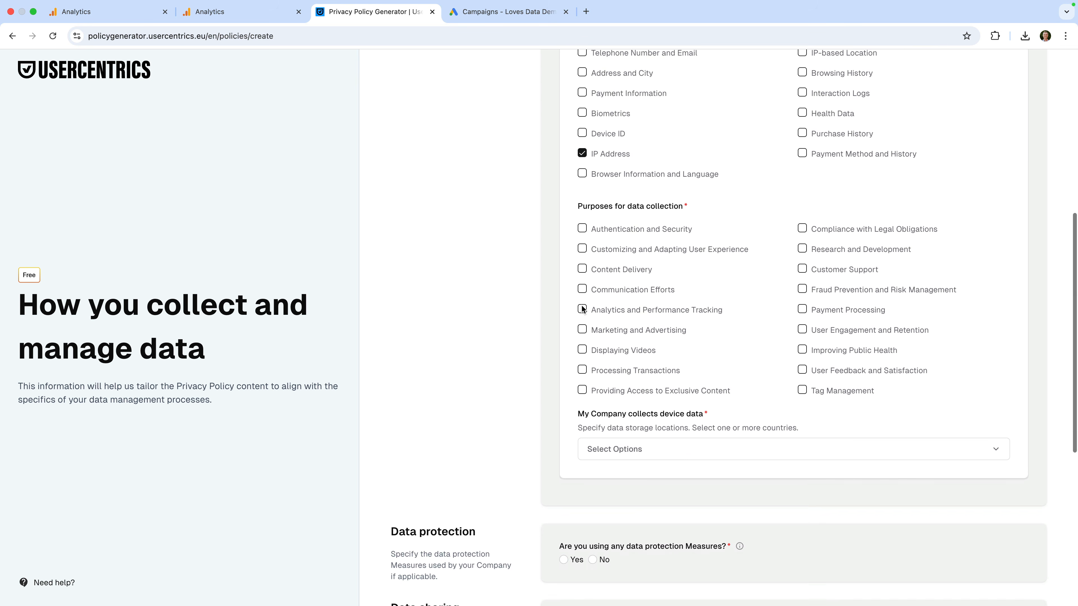
{"action": "left_click", "coordinate": [582, 269]}
{"action": "left_click", "coordinate": [582, 310]}
{"action": "left_click", "coordinate": [582, 330]}
{"action": "scroll", "coordinate": [582, 327], "scroll_direction": "down", "scroll_amount": 3}
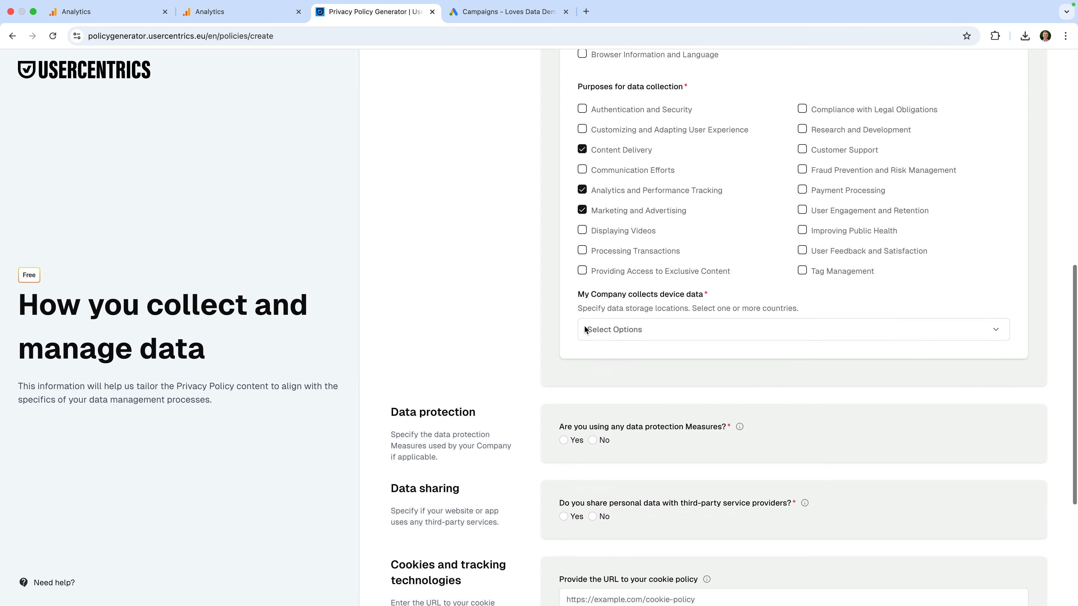
Step: Set United States as the data storage country and Access Control as the protection measure
{"action": "left_click", "coordinate": [629, 330]}
{"action": "type", "text": "unite"}
{"action": "left_click", "coordinate": [603, 432]}
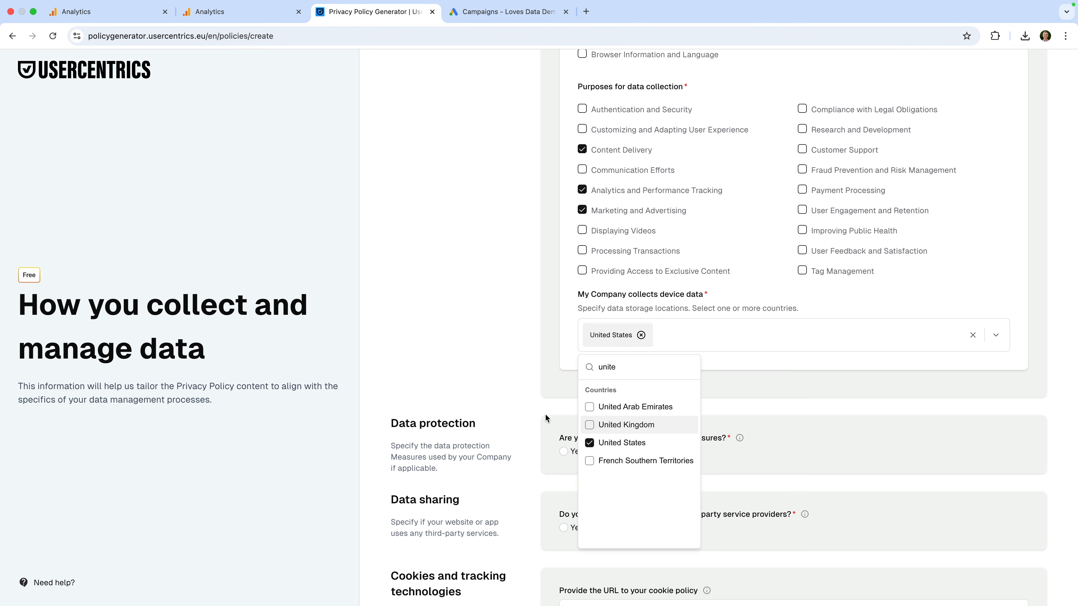
{"action": "left_click", "coordinate": [546, 412]}
{"action": "scroll", "coordinate": [542, 408], "scroll_direction": "down", "scroll_amount": 3}
{"action": "left_click", "coordinate": [563, 352]}
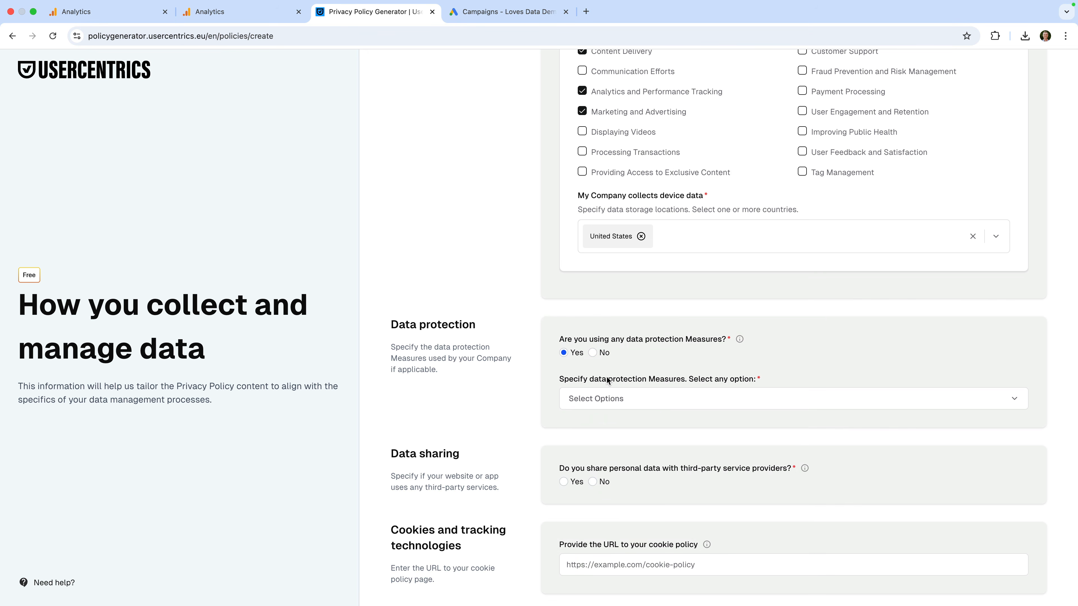
{"action": "left_click", "coordinate": [629, 397]}
{"action": "scroll", "coordinate": [594, 446], "scroll_direction": "down", "scroll_amount": 1}
{"action": "type", "text": "d"}
{"action": "key", "text": "BackSpace"}
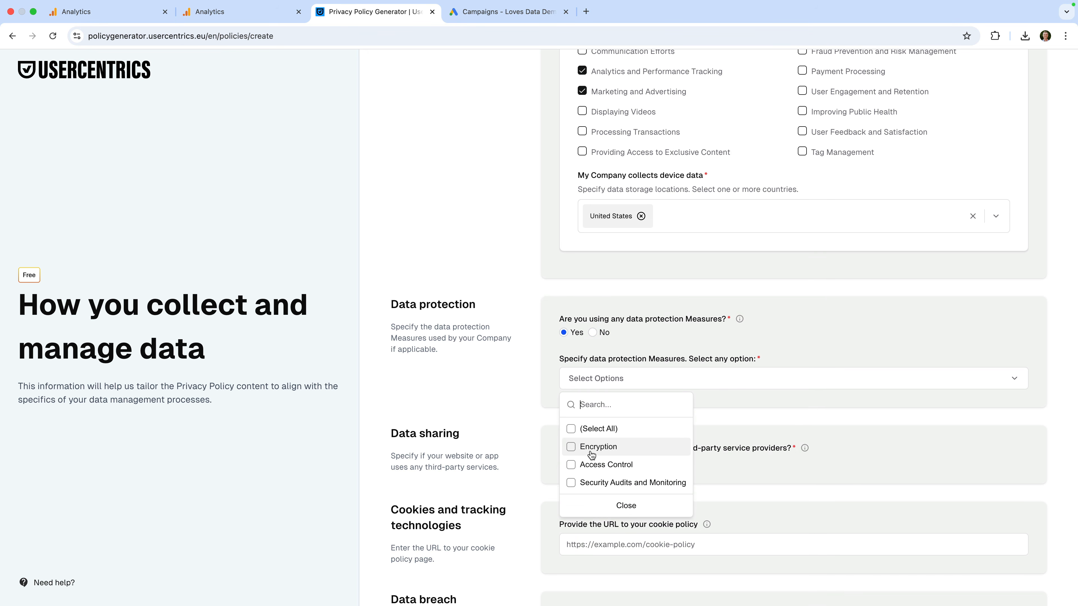
{"action": "left_click", "coordinate": [645, 464]}
{"action": "scroll", "coordinate": [792, 412], "scroll_direction": "down", "scroll_amount": 3}
{"action": "left_click", "coordinate": [593, 375]}
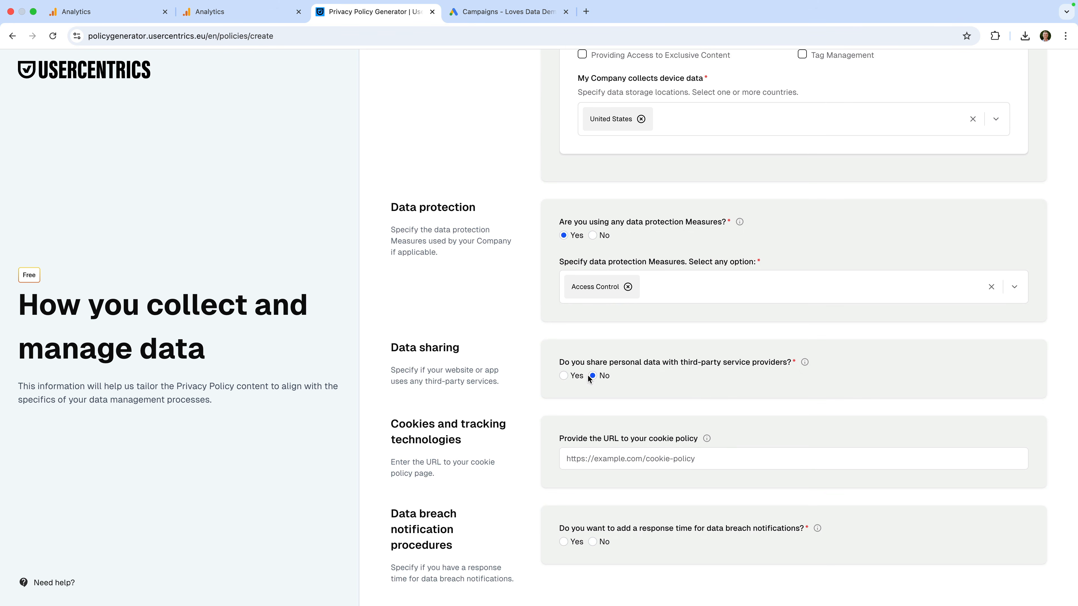
{"action": "scroll", "coordinate": [590, 382], "scroll_direction": "down", "scroll_amount": 2}
{"action": "left_click", "coordinate": [568, 393]}
{"action": "type", "text": "https://www.love"}
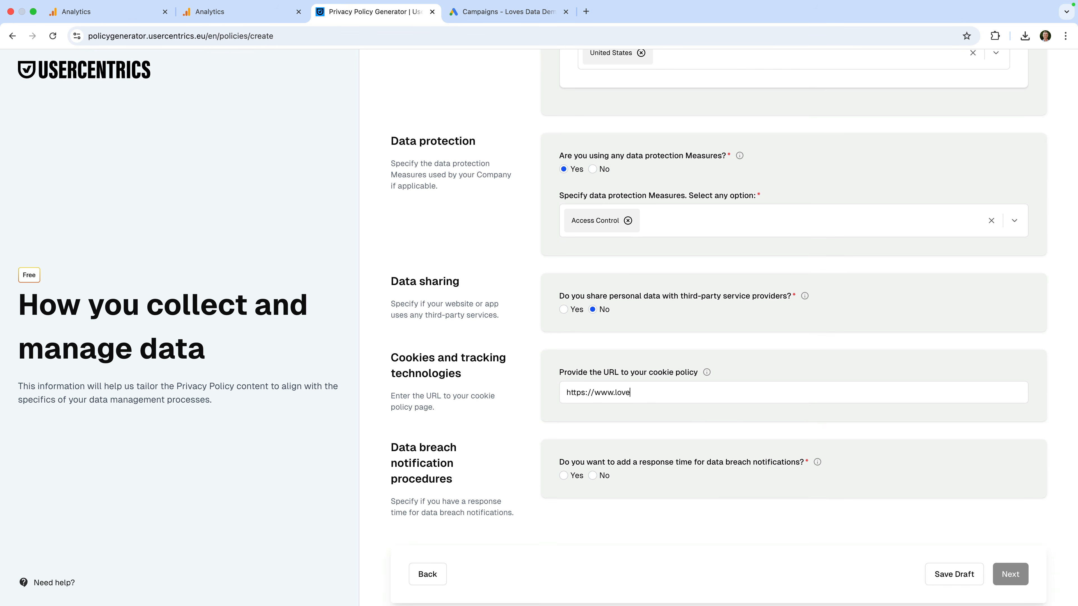
{"action": "type", "text": "sdata.com/legal"}
{"action": "scroll", "coordinate": [598, 422], "scroll_direction": "down", "scroll_amount": 1}
{"action": "left_click", "coordinate": [594, 451]}
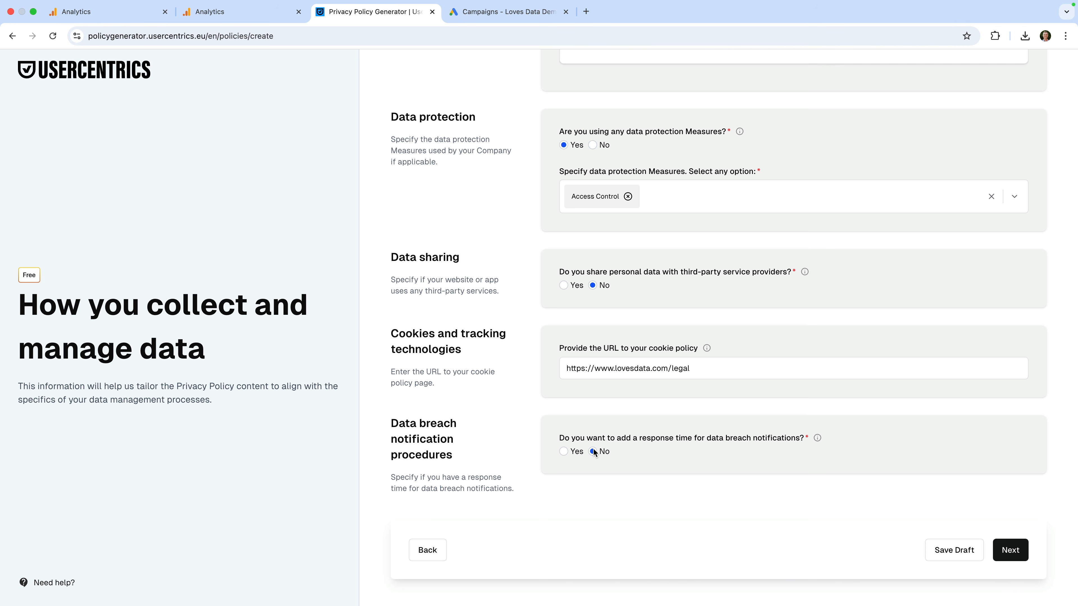
{"action": "left_click", "coordinate": [1009, 550]}
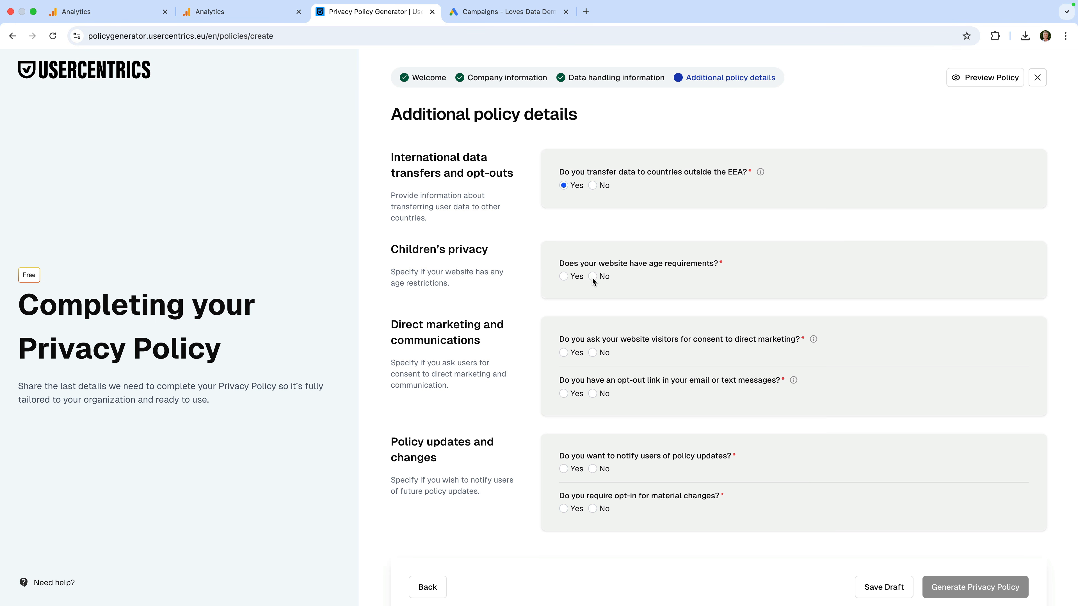
Step: Require Email direct-marketing consent, answer No to opt-in for material changes, and generate the policy
{"action": "left_click", "coordinate": [563, 353]}
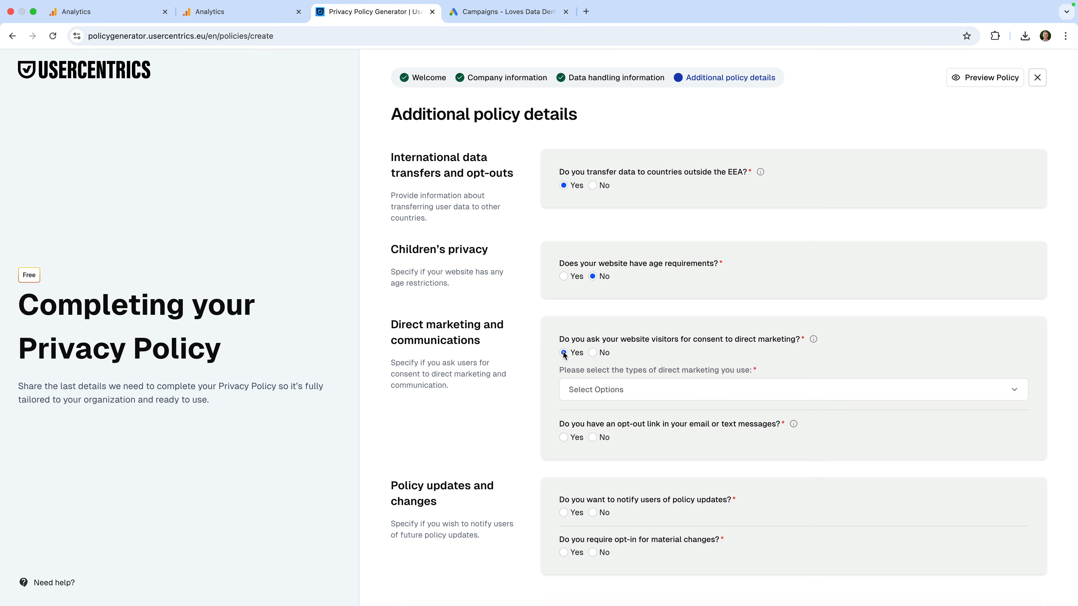
{"action": "left_click", "coordinate": [587, 389]}
{"action": "left_click", "coordinate": [571, 458]}
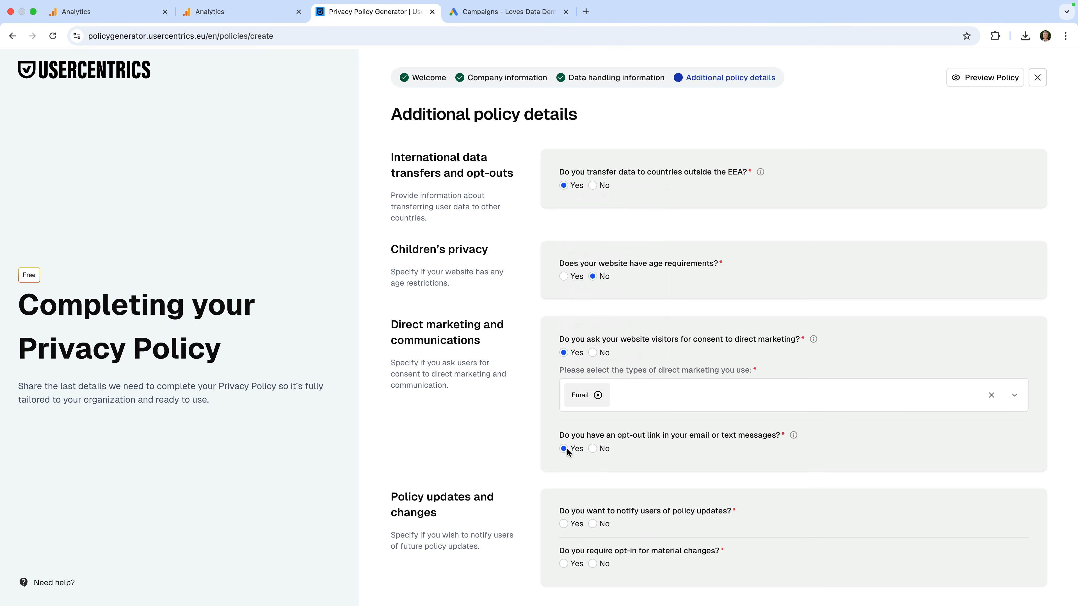
{"action": "scroll", "coordinate": [539, 475], "scroll_direction": "down", "scroll_amount": 3}
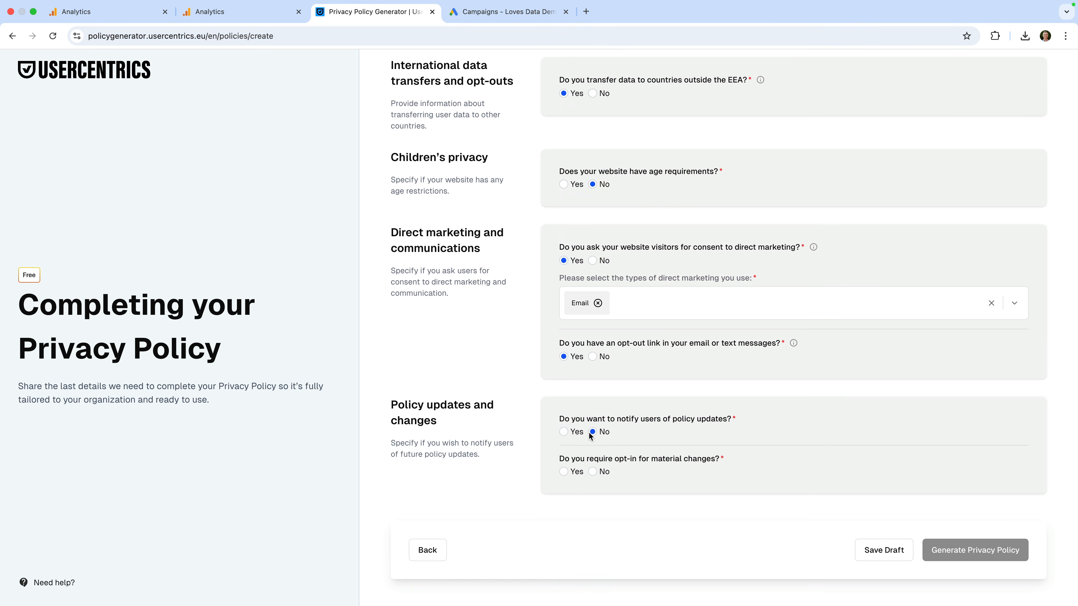
{"action": "left_click", "coordinate": [592, 472]}
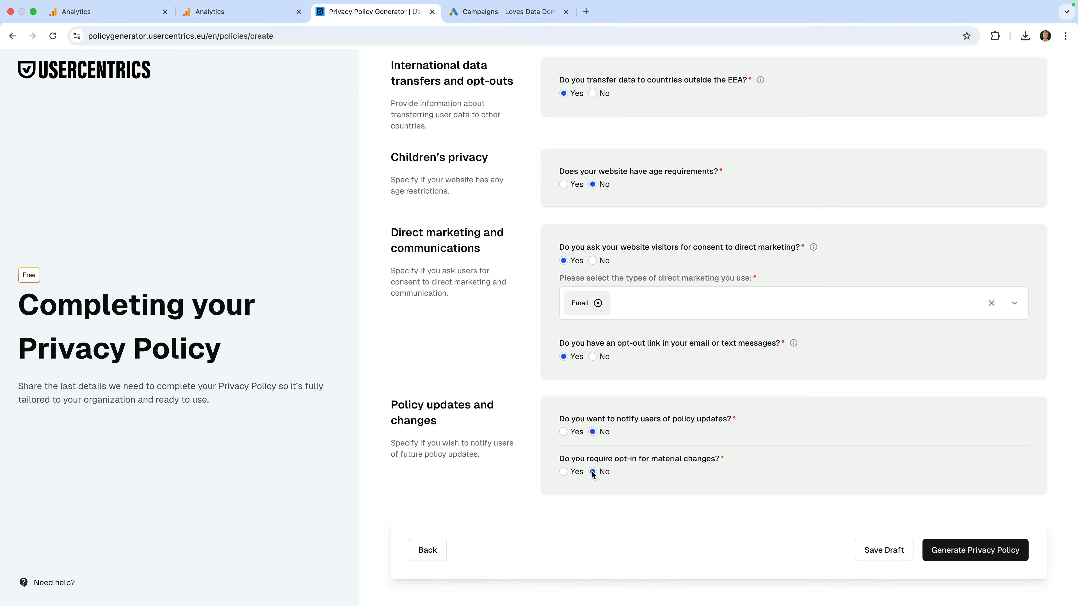
{"action": "left_click", "coordinate": [968, 552]}
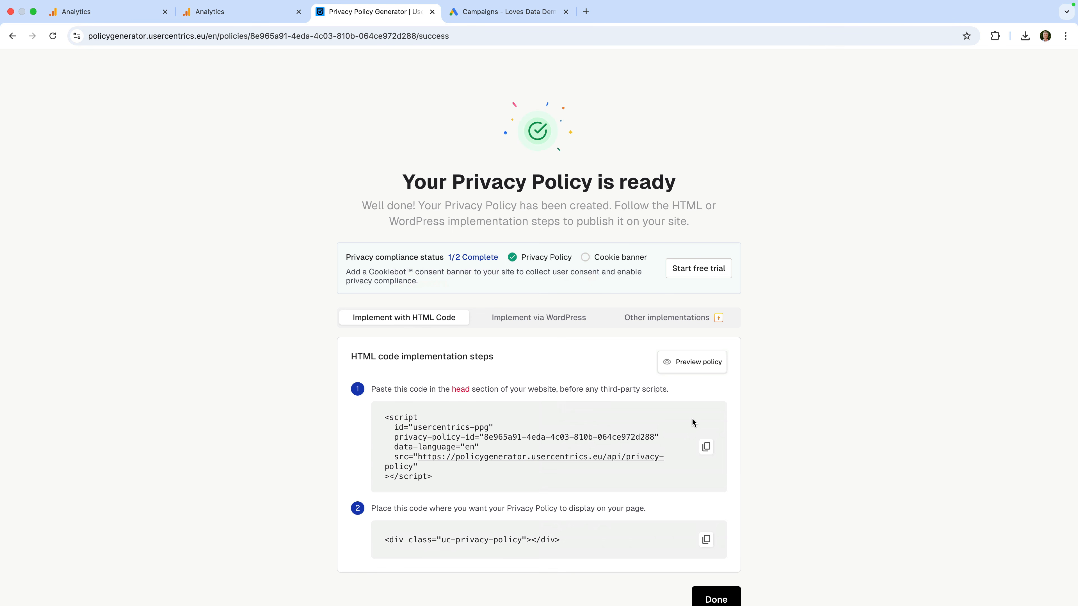
Step: Scroll through the ready page's HTML embed code for the generated policy
{"action": "scroll", "coordinate": [691, 418], "scroll_direction": "down", "scroll_amount": 2}
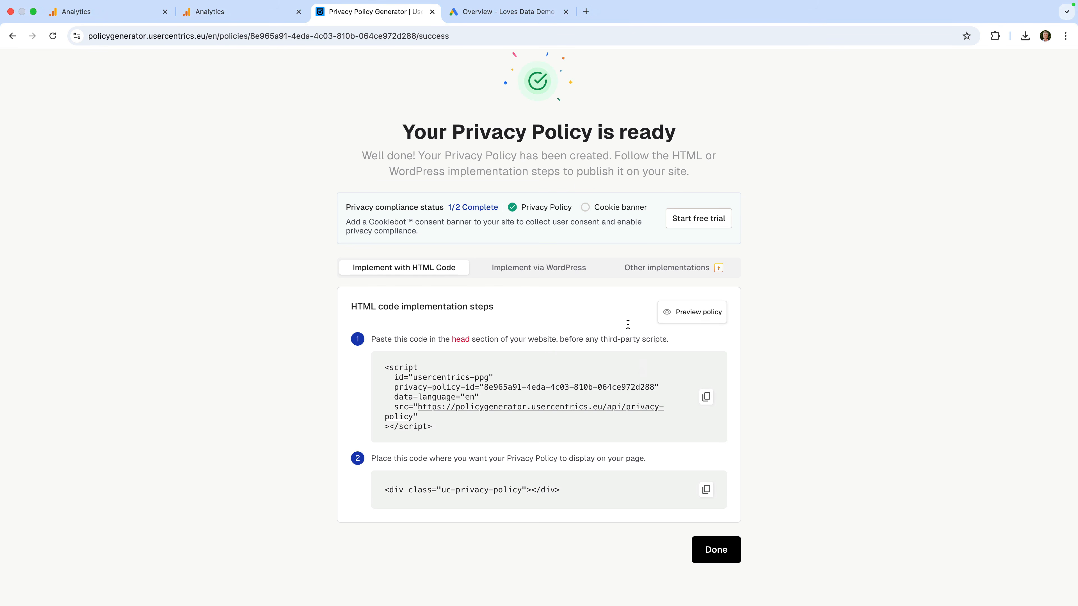
Step: Switch to the Google Ads account and open the Shared library's Audience manager
{"action": "left_click", "coordinate": [526, 17]}
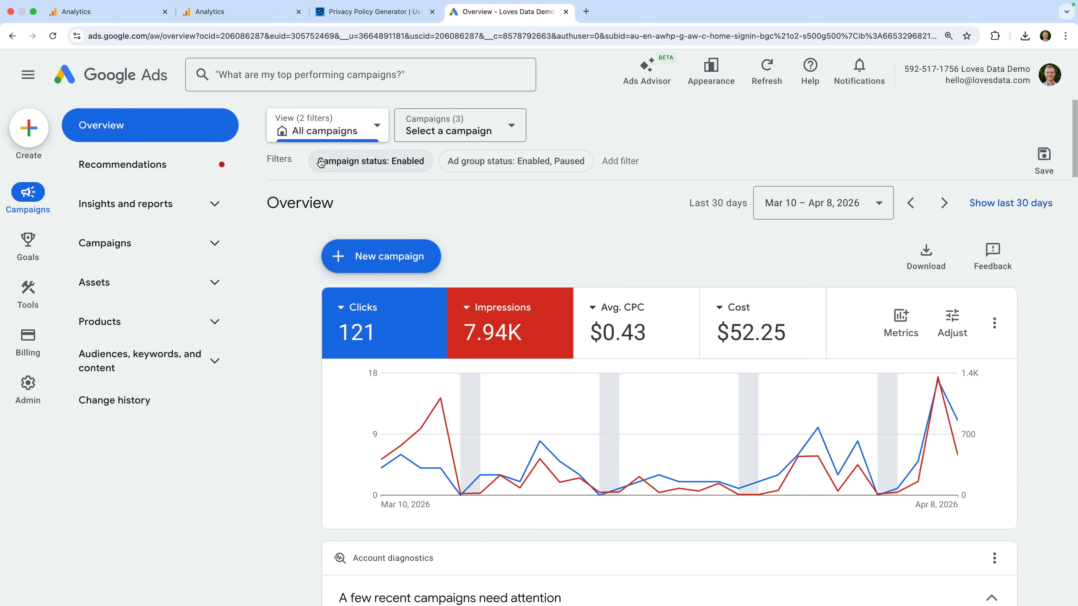
{"action": "mouse_move", "coordinate": [43, 292]}
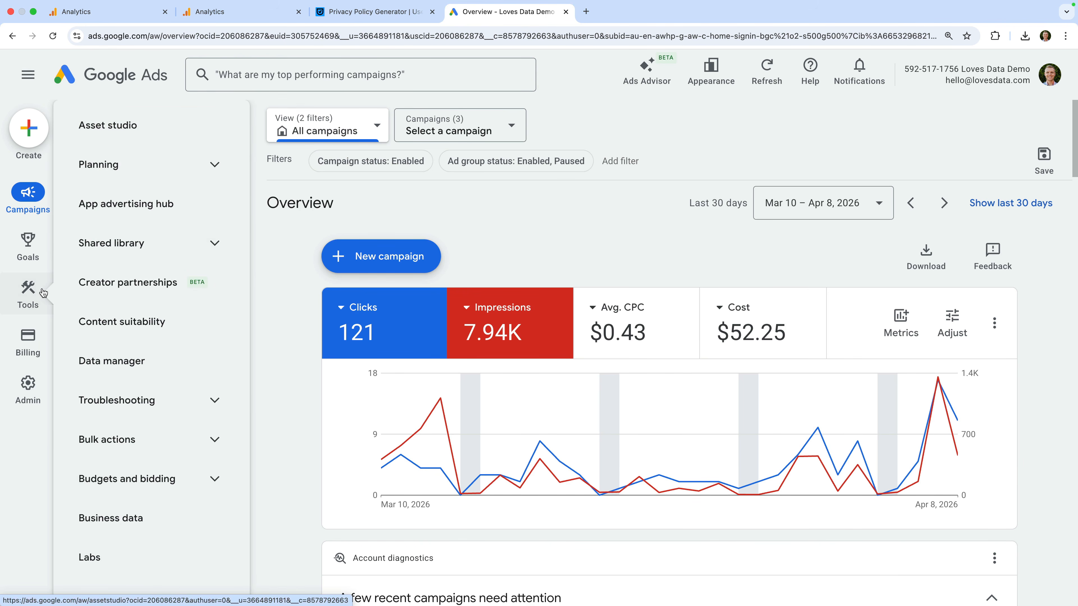
{"action": "left_click", "coordinate": [179, 243]}
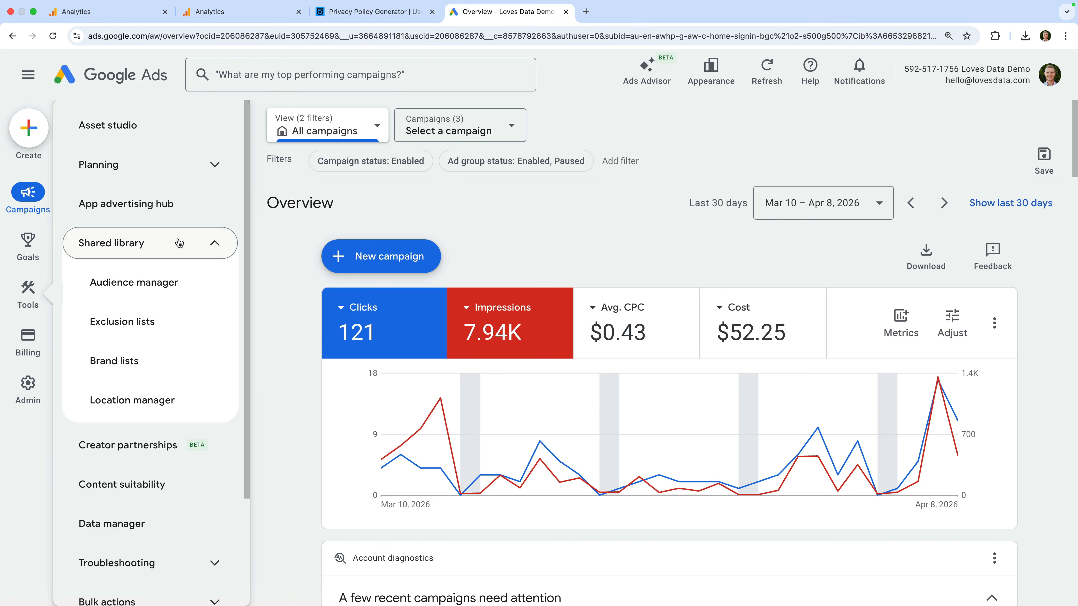
{"action": "left_click", "coordinate": [199, 284]}
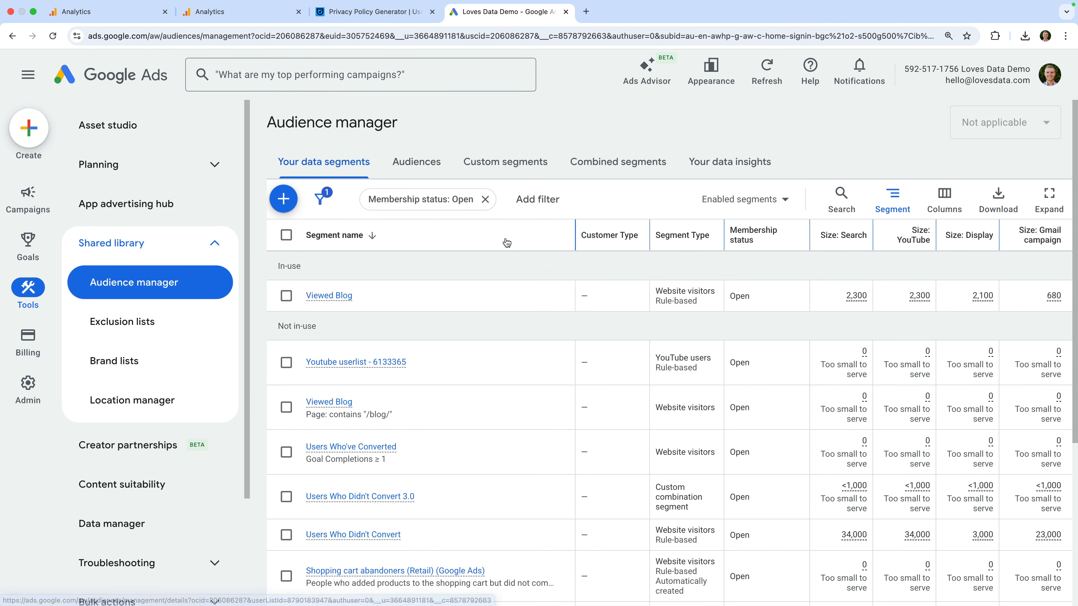
Step: Filter the audience segment list by source Google Analytics (GA4)
{"action": "left_click", "coordinate": [537, 200]}
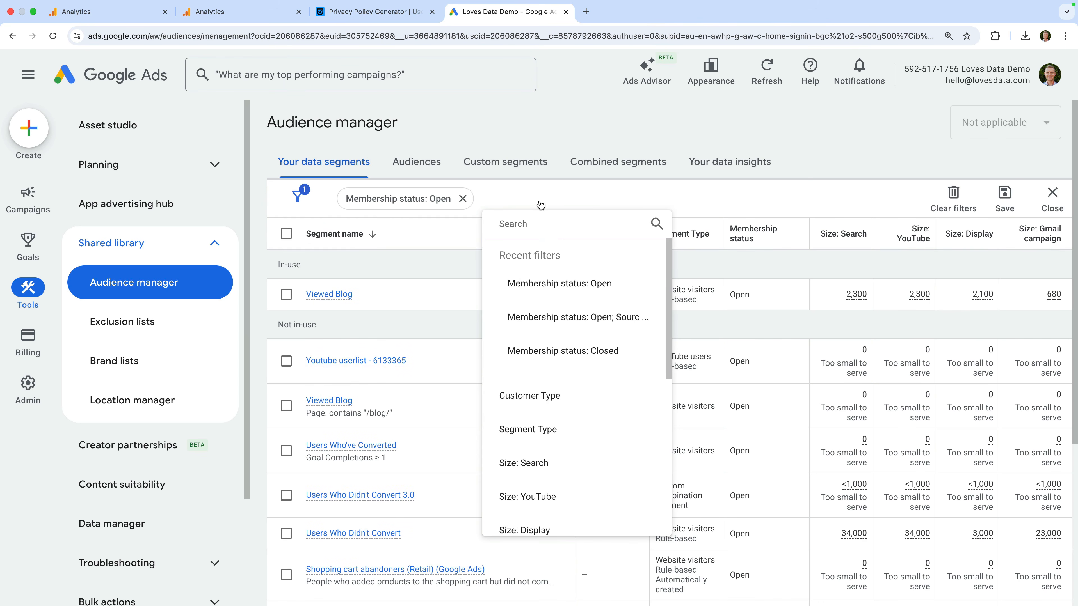
{"action": "scroll", "coordinate": [573, 399], "scroll_direction": "down", "scroll_amount": 5}
{"action": "scroll", "coordinate": [573, 399], "scroll_direction": "down", "scroll_amount": 1}
{"action": "left_click", "coordinate": [528, 478]}
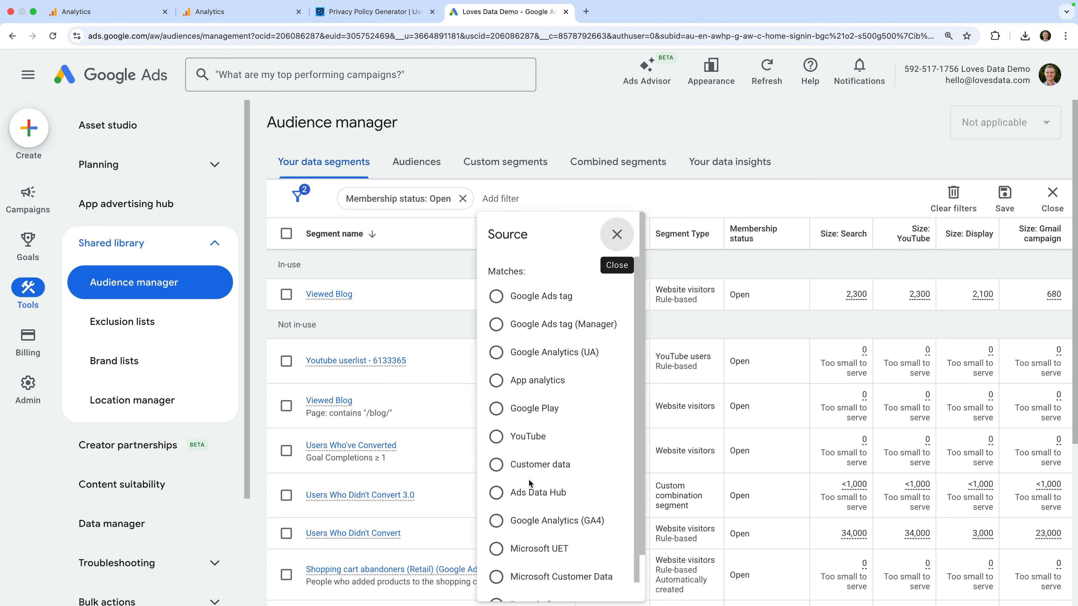
{"action": "scroll", "coordinate": [528, 478], "scroll_direction": "down", "scroll_amount": 1}
{"action": "left_click", "coordinate": [530, 482]}
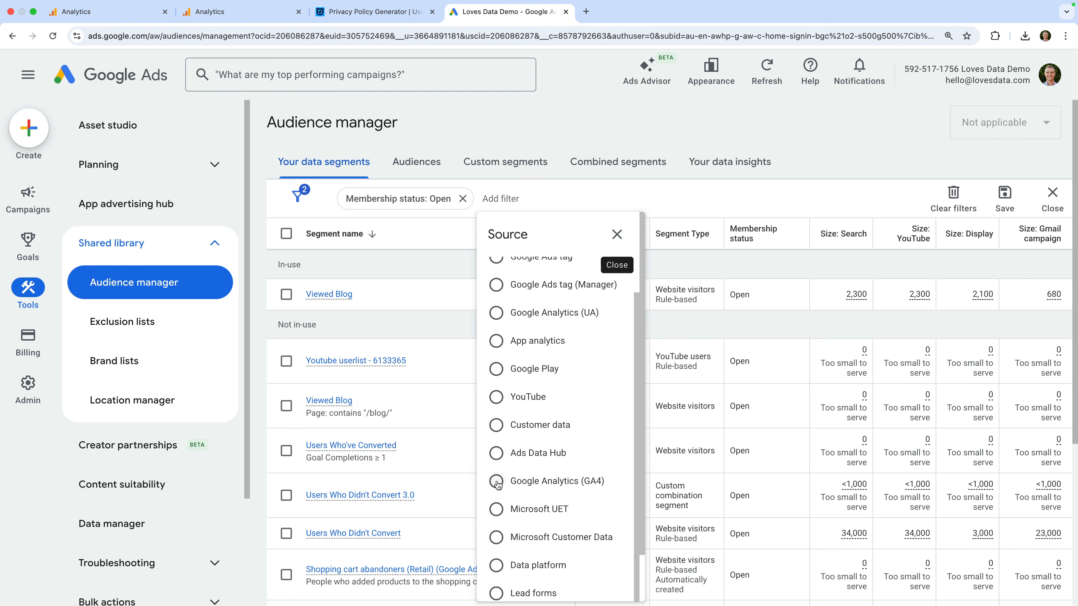
{"action": "scroll", "coordinate": [640, 495], "scroll_direction": "down", "scroll_amount": 2}
{"action": "left_click", "coordinate": [615, 584]}
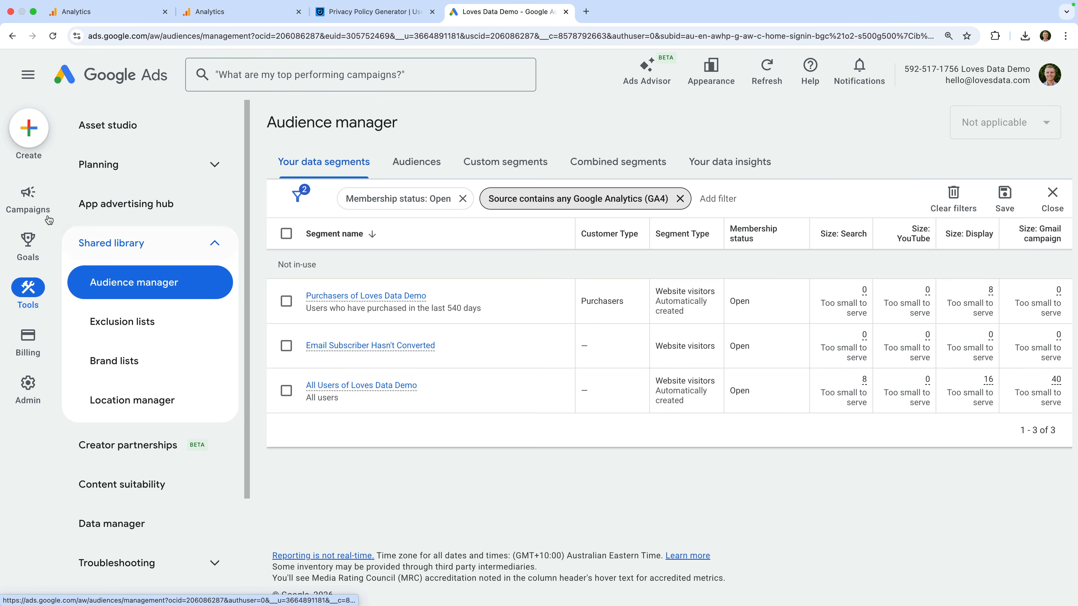
{"action": "left_click", "coordinate": [38, 207]}
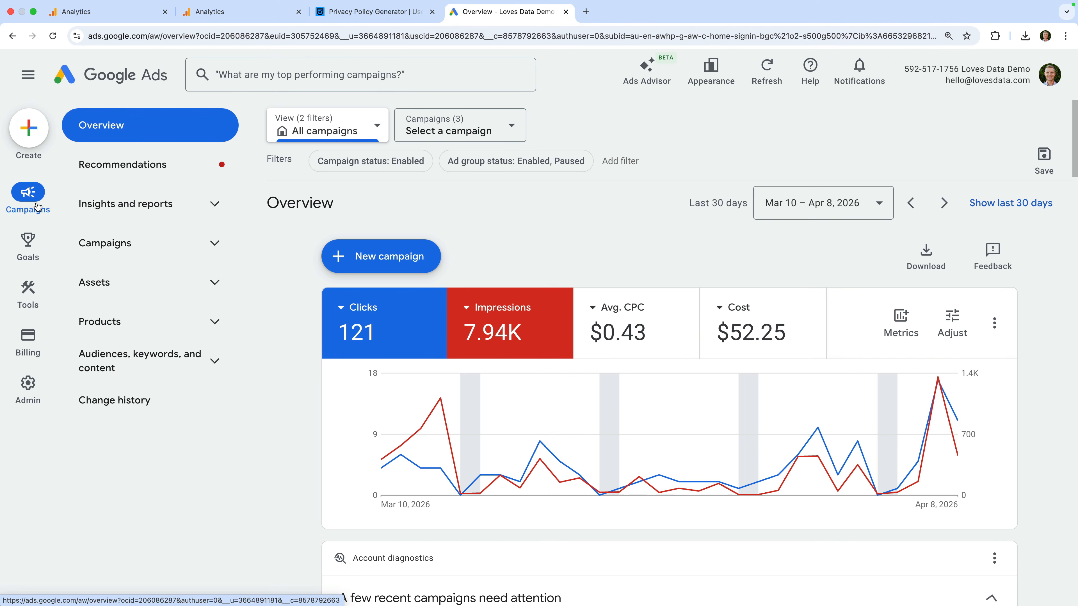
Step: Open the Blog | Display campaign's General ad group and go to its Audiences page
{"action": "left_click", "coordinate": [144, 243]}
{"action": "left_click", "coordinate": [165, 283]}
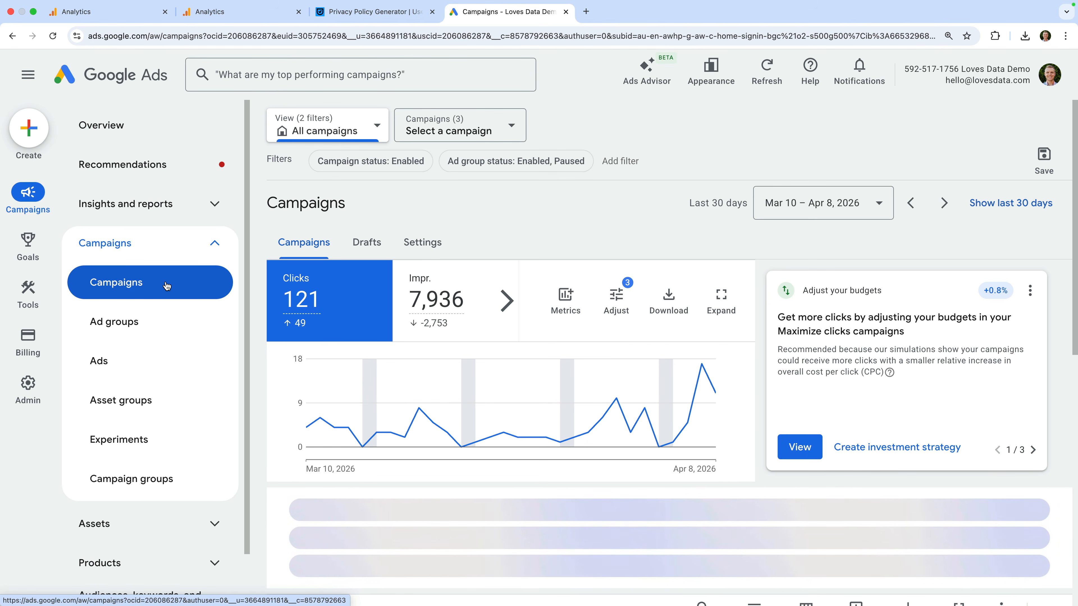
{"action": "scroll", "coordinate": [368, 381], "scroll_direction": "down", "scroll_amount": 1}
{"action": "scroll", "coordinate": [368, 381], "scroll_direction": "down", "scroll_amount": 5}
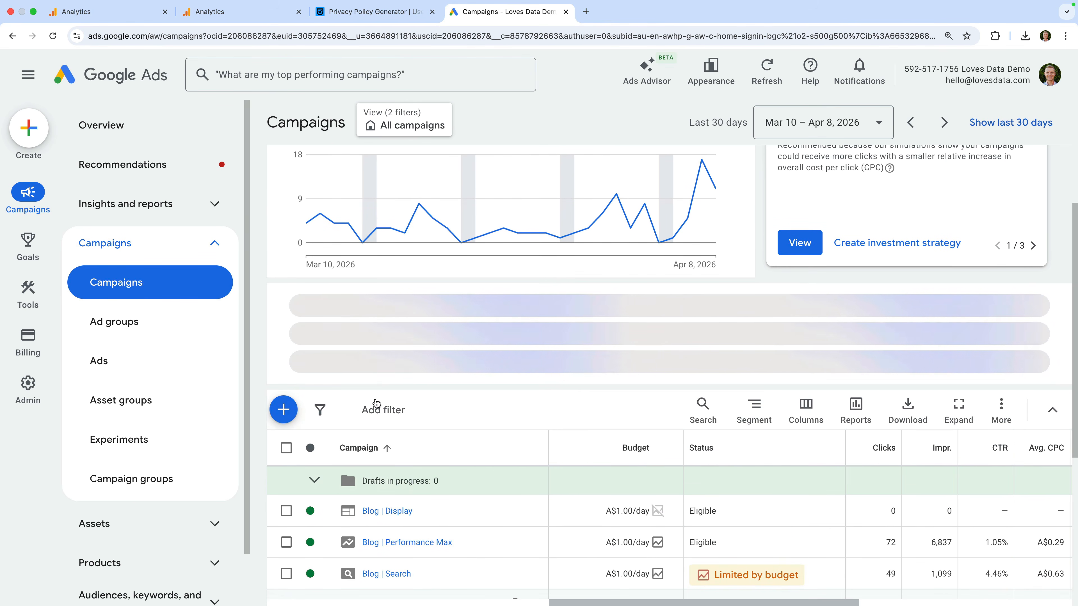
{"action": "left_click", "coordinate": [398, 512]}
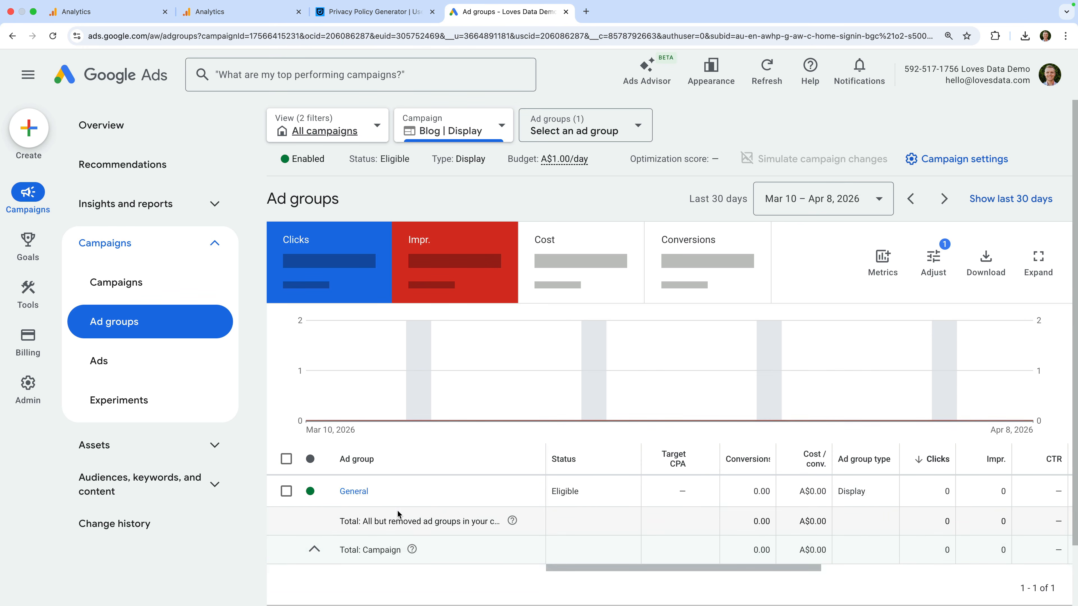
{"action": "left_click", "coordinate": [355, 533]}
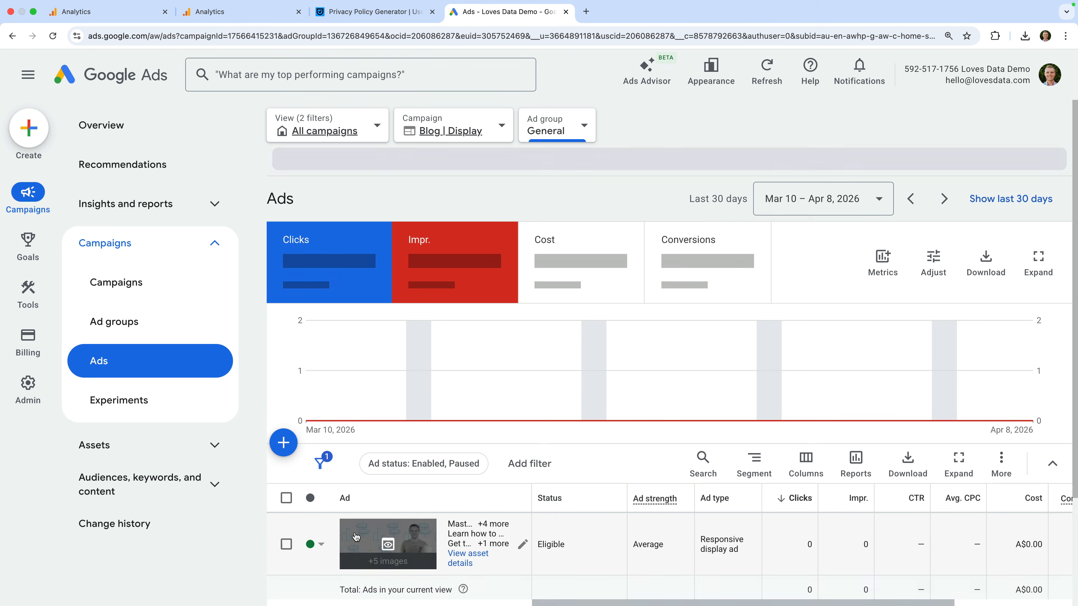
{"action": "left_click", "coordinate": [199, 491]}
{"action": "scroll", "coordinate": [170, 502], "scroll_direction": "down", "scroll_amount": 1}
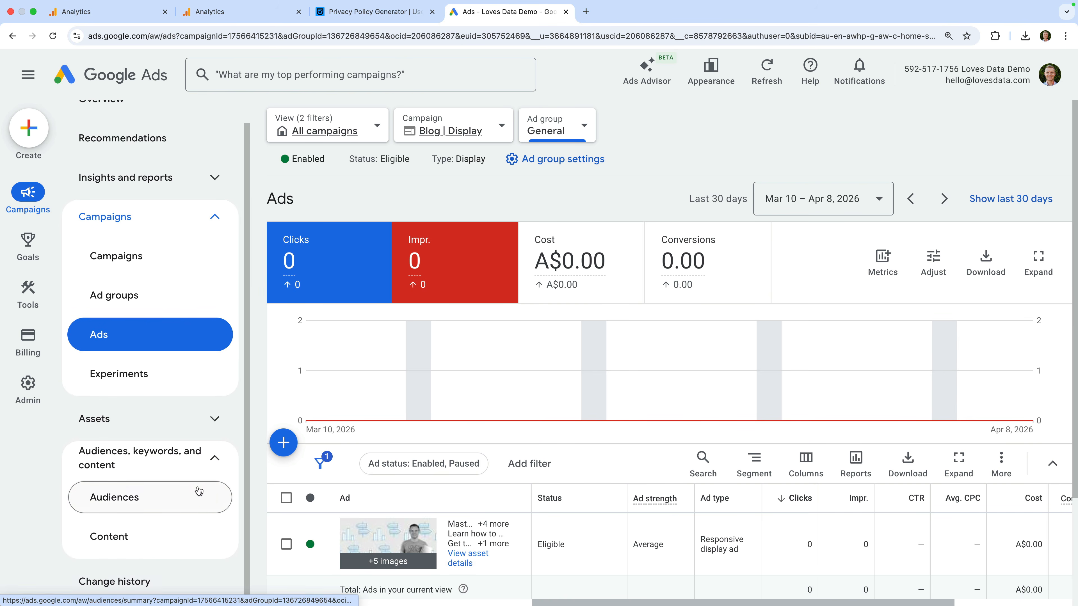
{"action": "left_click", "coordinate": [148, 506]}
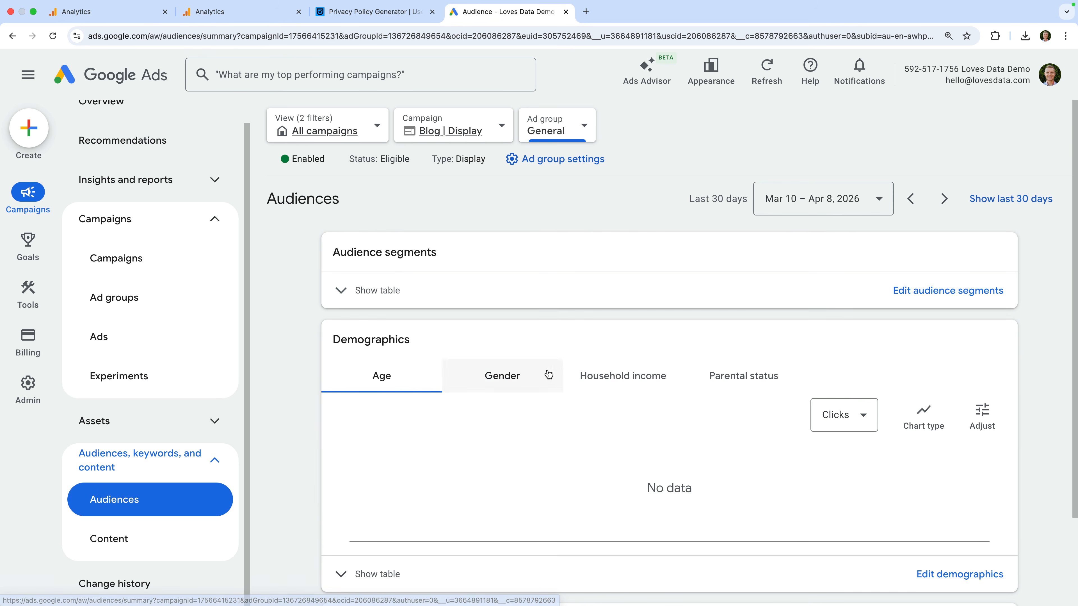
Step: Add the Email Subscriber Hasn't Converted website-visitors segment to the General ad group's targeting and save
{"action": "left_click", "coordinate": [913, 291]}
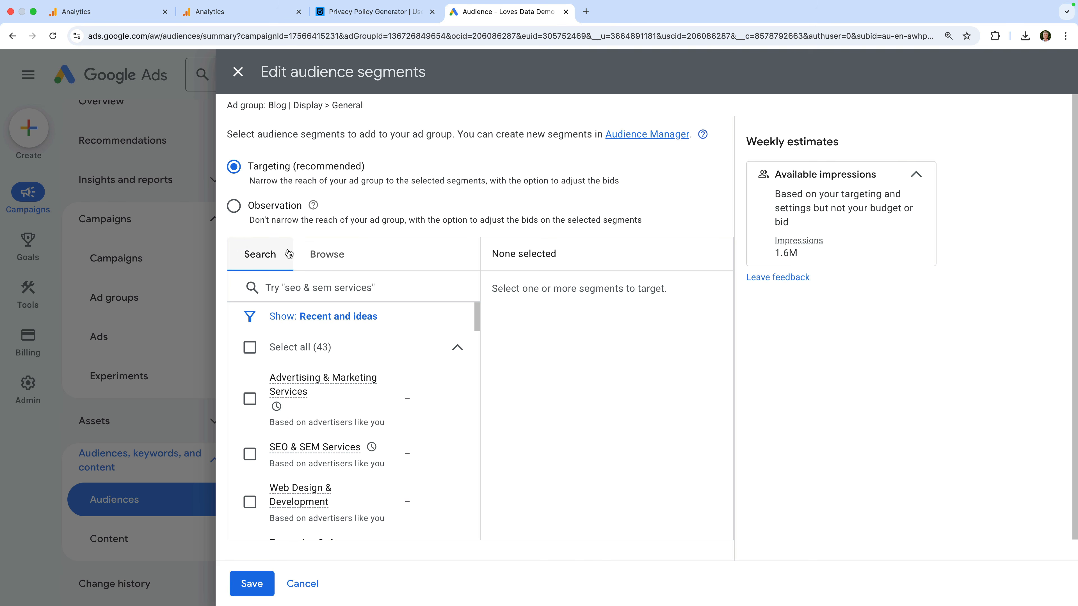
{"action": "left_click", "coordinate": [329, 256]}
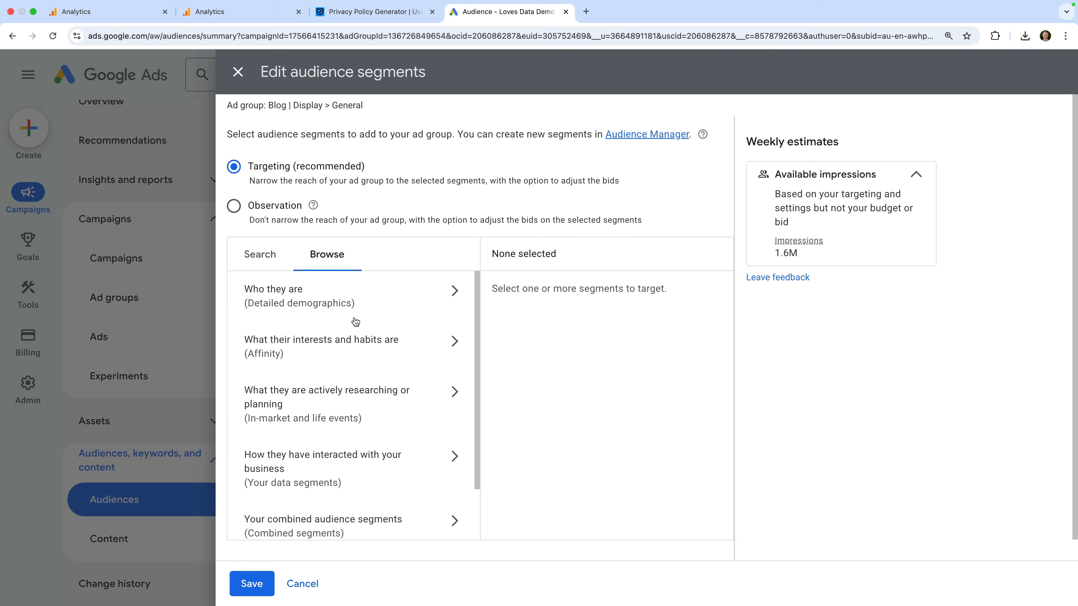
{"action": "scroll", "coordinate": [366, 370], "scroll_direction": "down", "scroll_amount": 3}
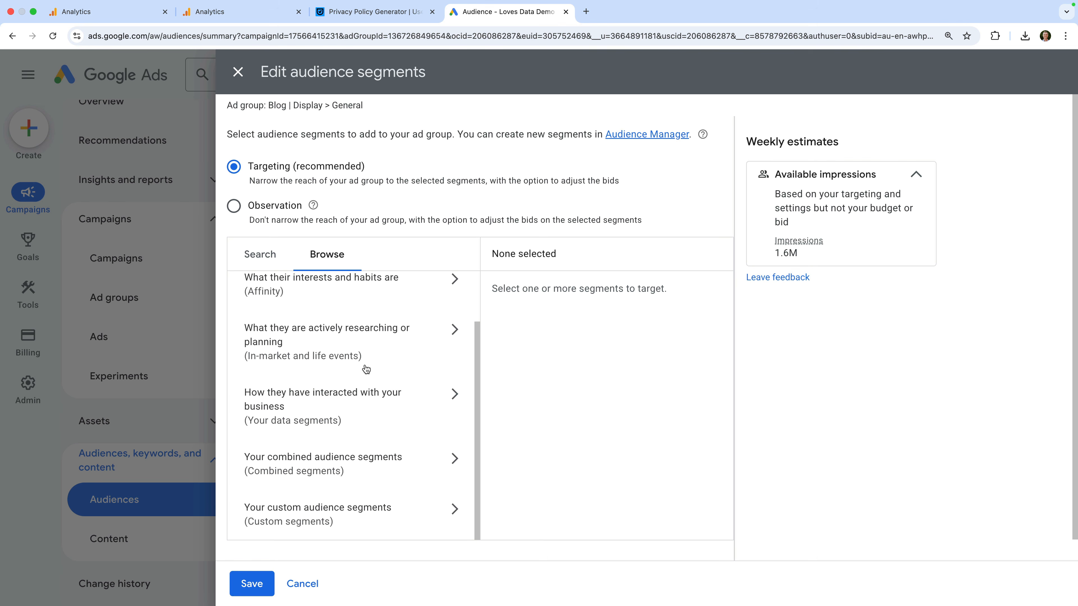
{"action": "left_click", "coordinate": [316, 405]}
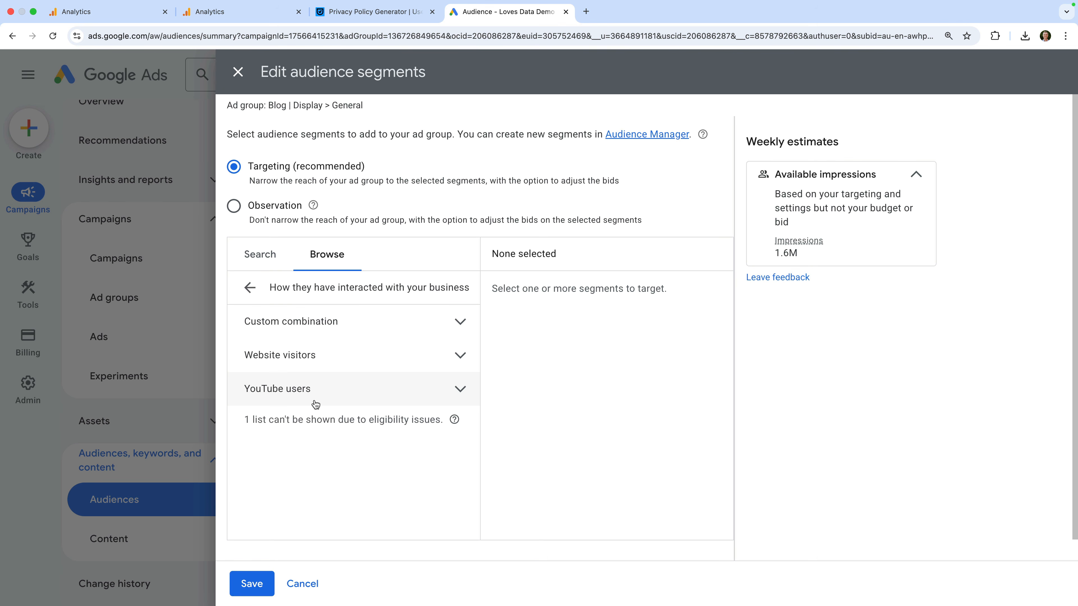
{"action": "left_click", "coordinate": [462, 358]}
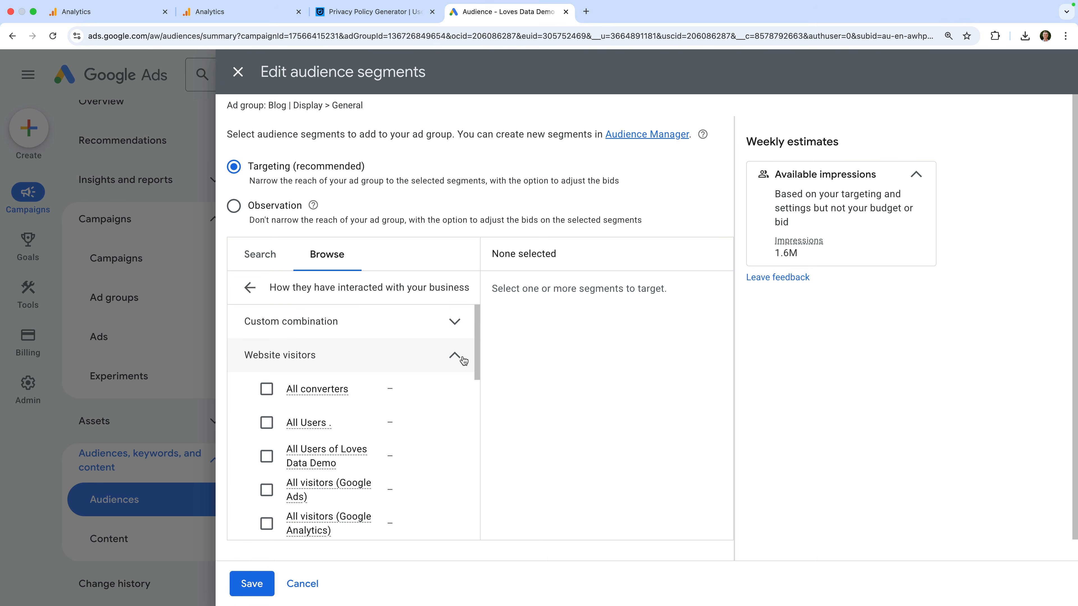
{"action": "scroll", "coordinate": [364, 423], "scroll_direction": "down", "scroll_amount": 2}
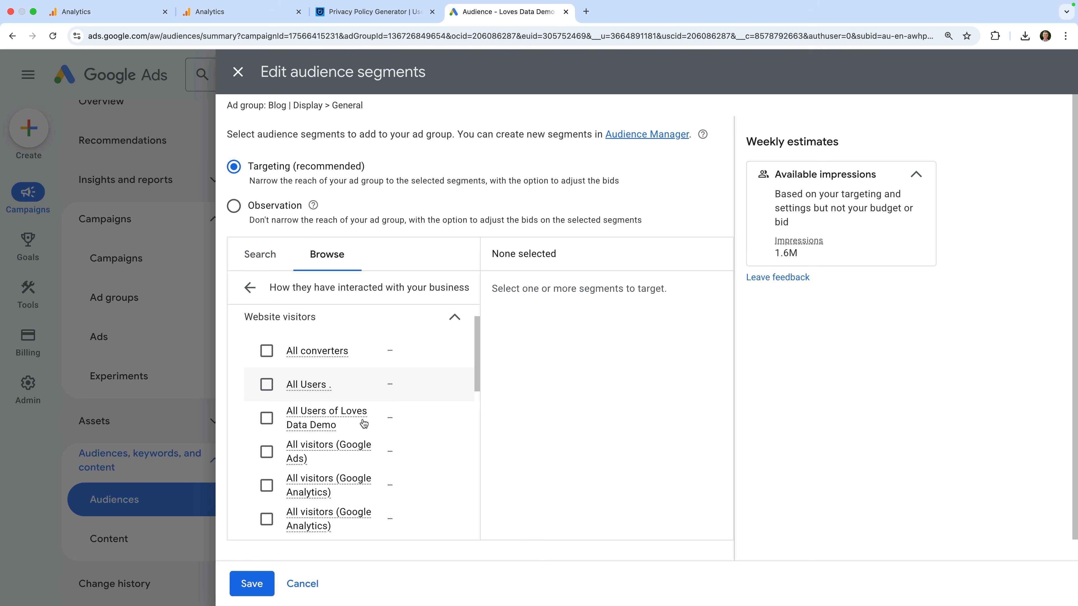
{"action": "scroll", "coordinate": [364, 423], "scroll_direction": "down", "scroll_amount": 2}
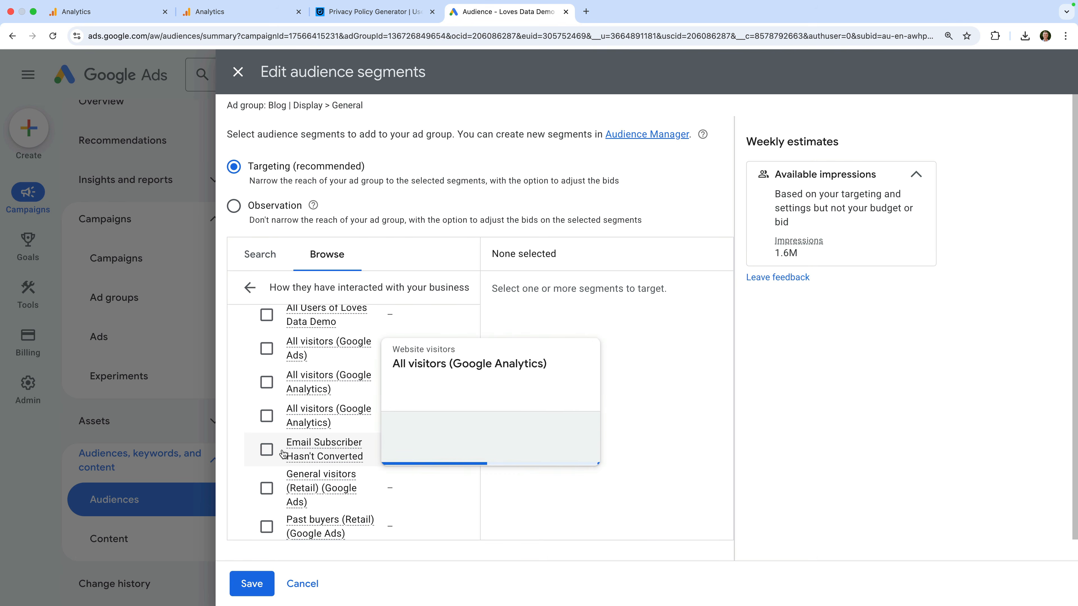
{"action": "left_click", "coordinate": [266, 449]}
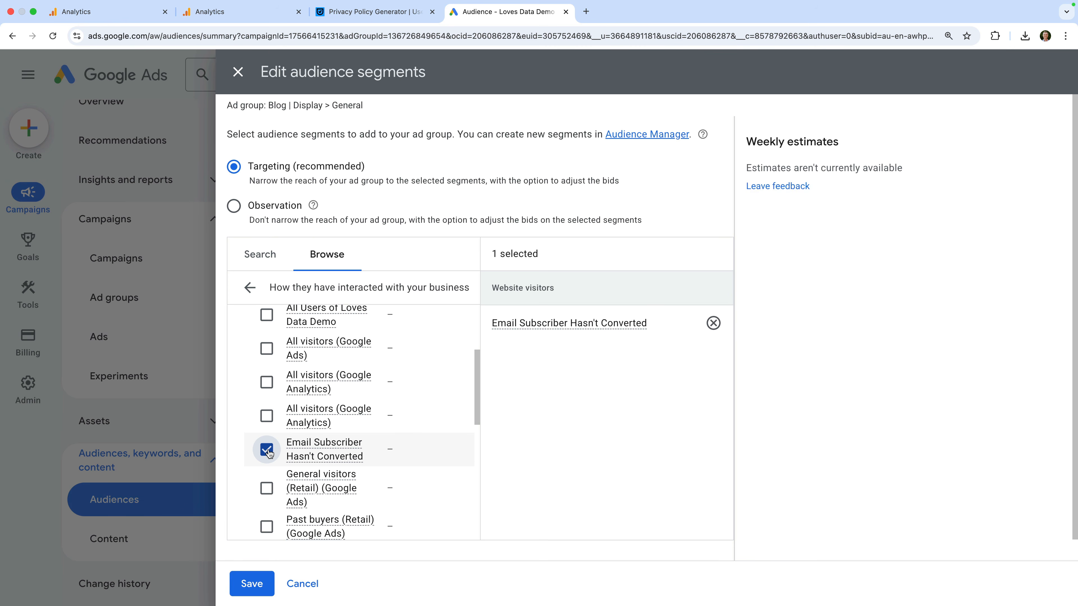
{"action": "left_click", "coordinate": [251, 584]}
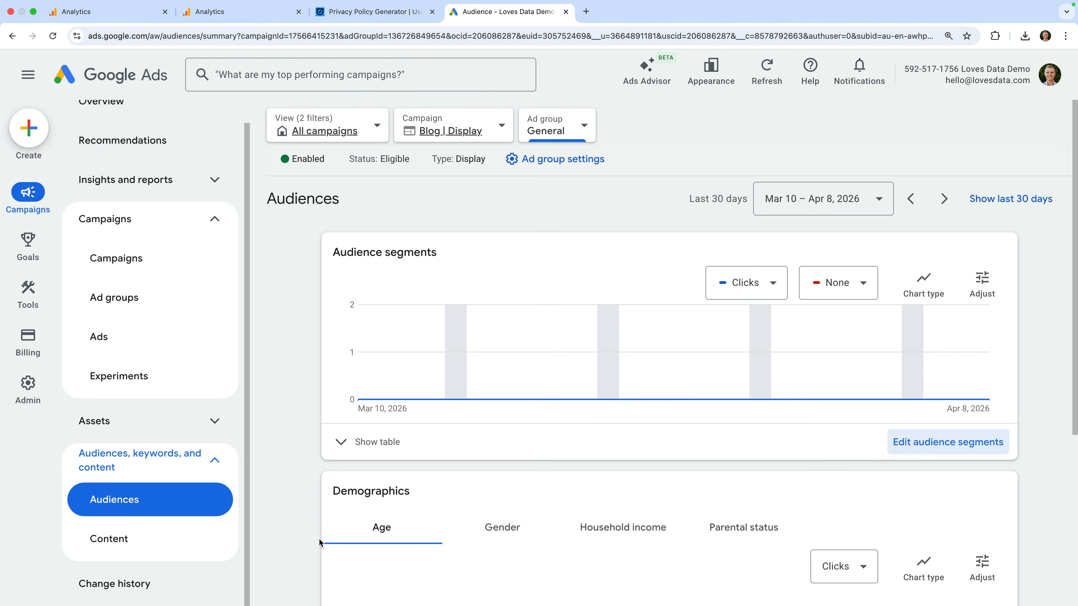
Step: Show the audience segments table to check the new segment's Not eligible, under-review status
{"action": "left_click", "coordinate": [363, 442]}
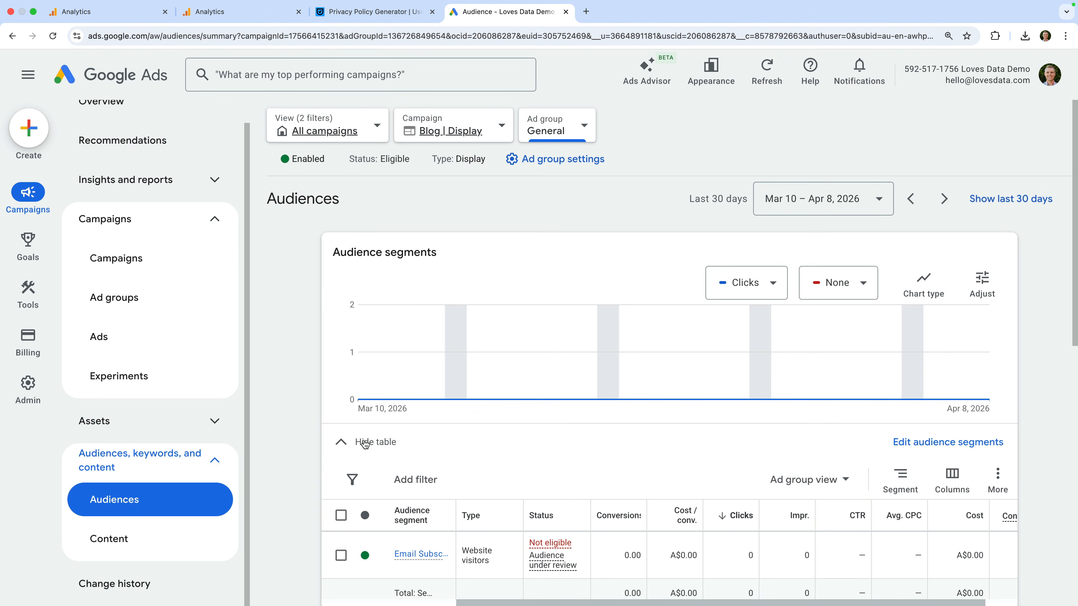
{"action": "scroll", "coordinate": [369, 444], "scroll_direction": "down", "scroll_amount": 3}
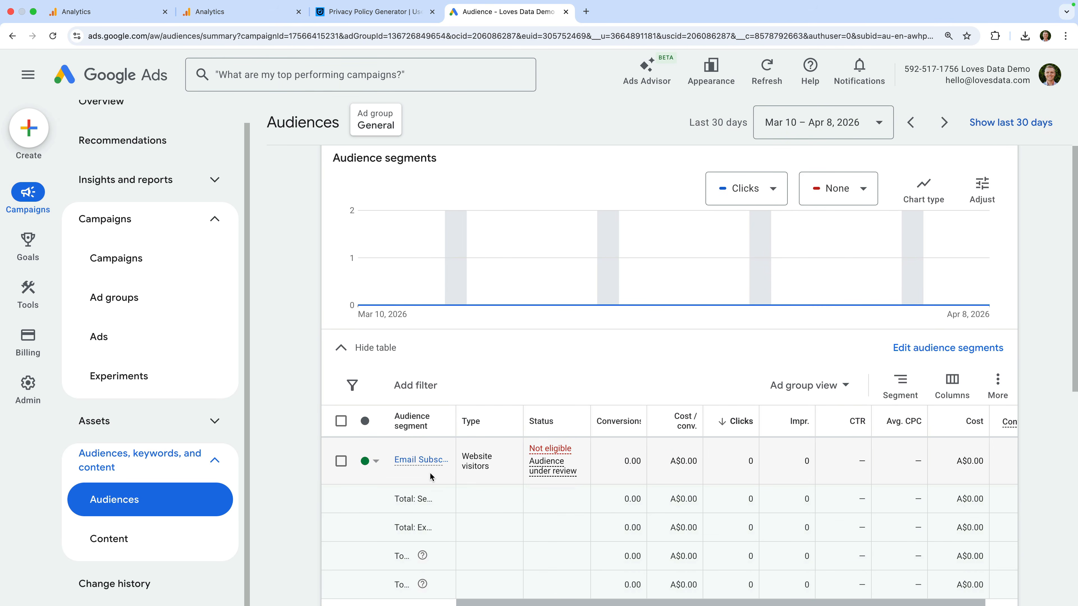